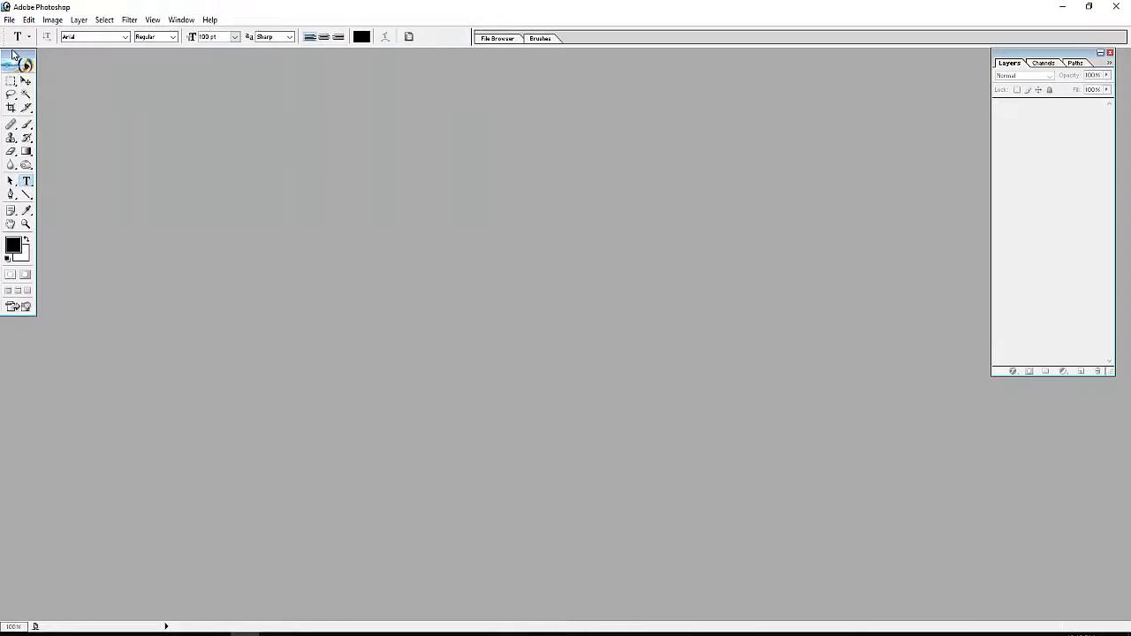
Open the New document dialog from the File menu.
left_click(9, 20)
left_click(25, 32)
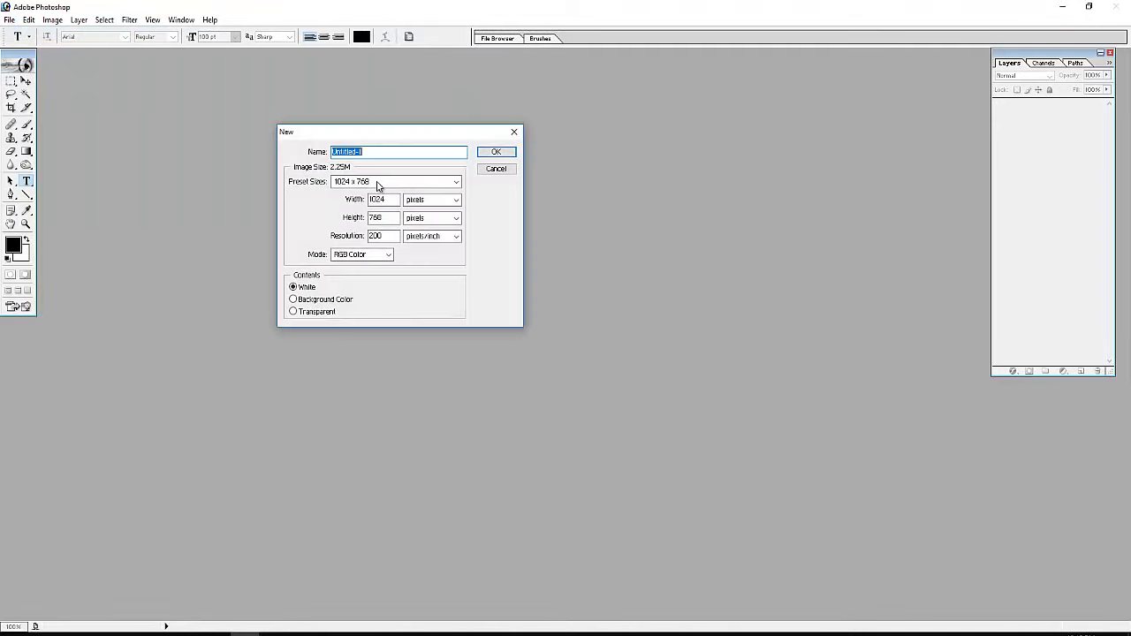
Create a white 1024 x 768 pixel document at 200 pixels/inch.
left_click(456, 181)
left_click(382, 313)
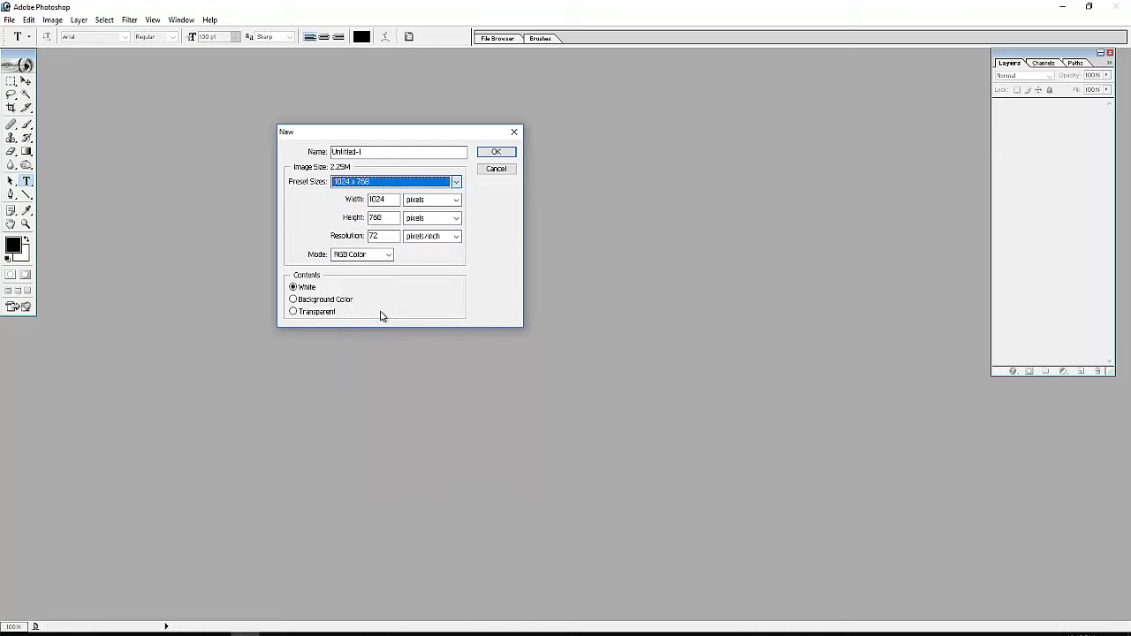
double_click(398, 236)
type("200")
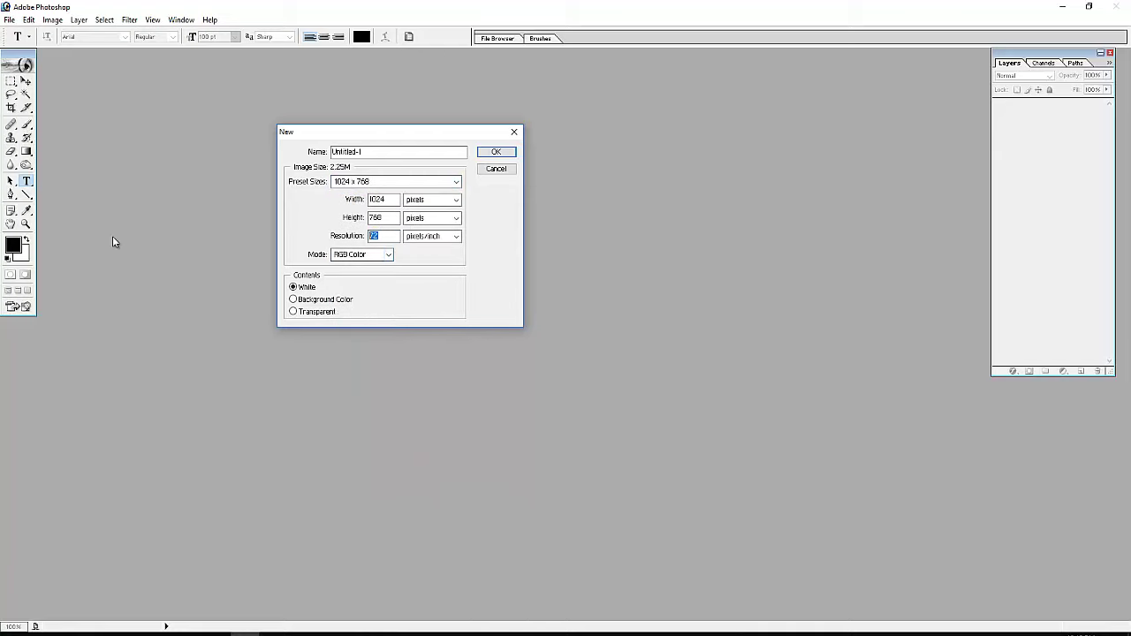
left_click(496, 152)
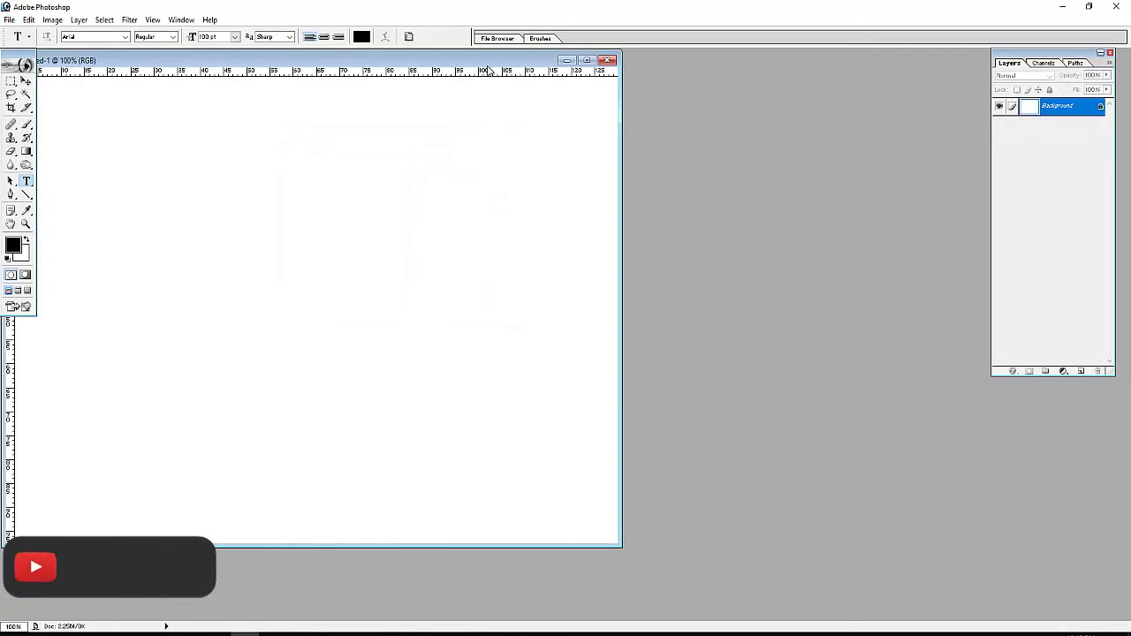
Start a type layer on the canvas and set its size to 36 pt, after trying 72 and 60 pt.
left_click_drag(365, 60, 518, 71)
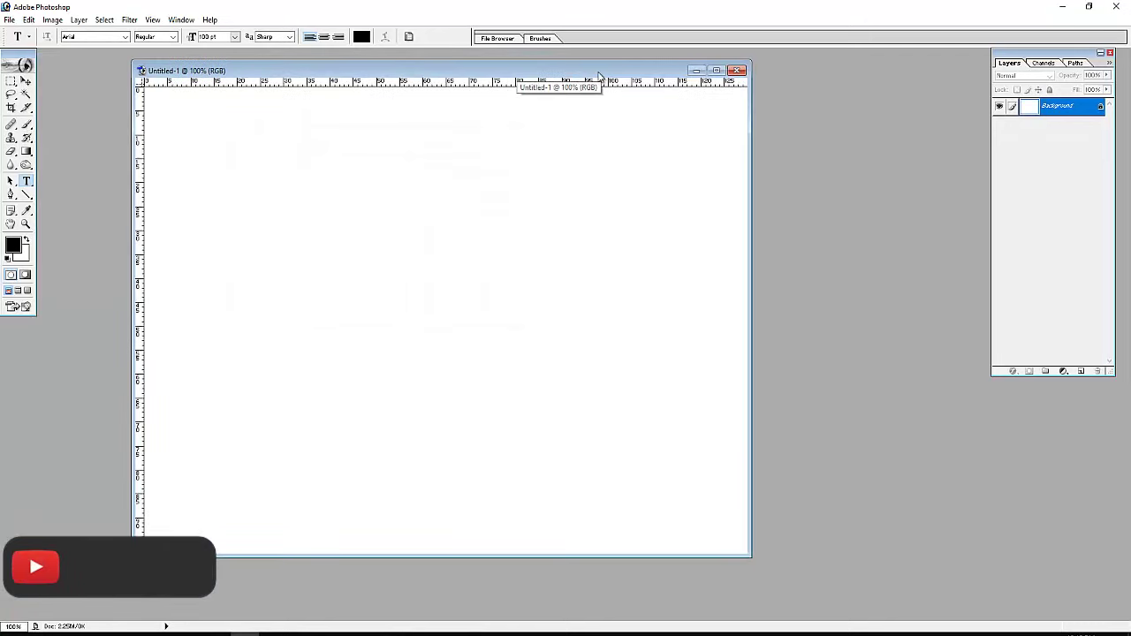
left_click(257, 270)
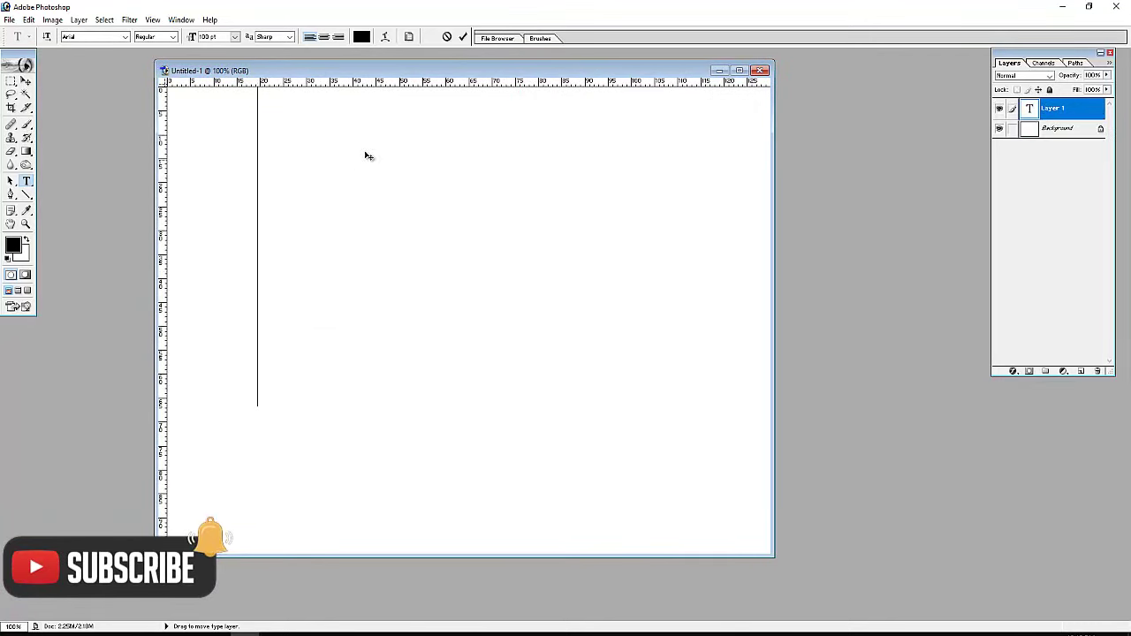
left_click(235, 37)
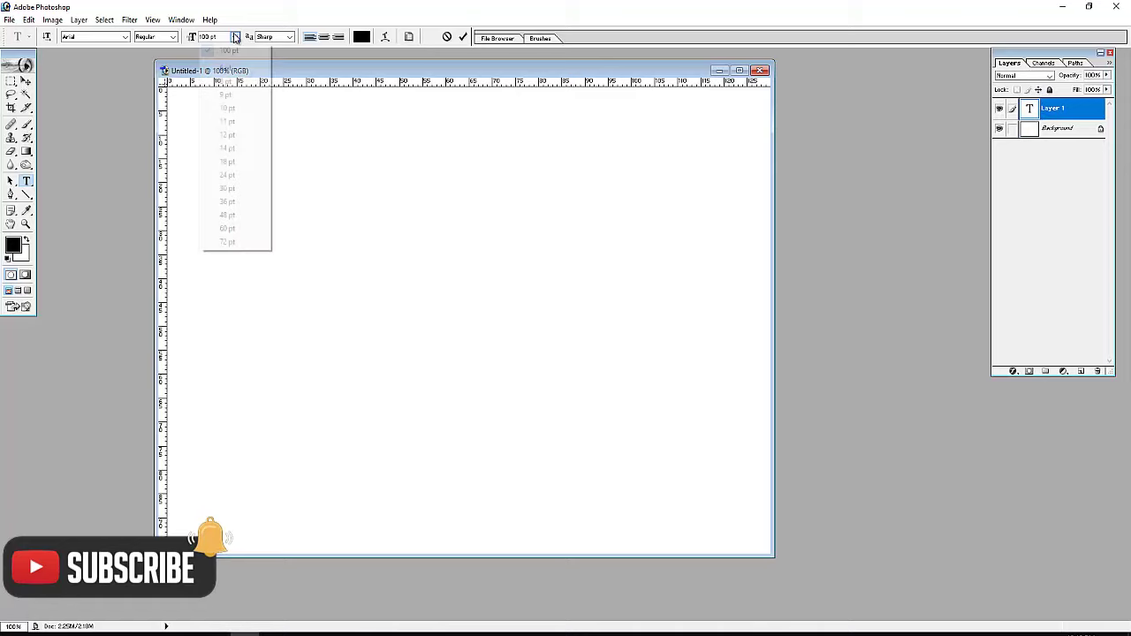
left_click(226, 242)
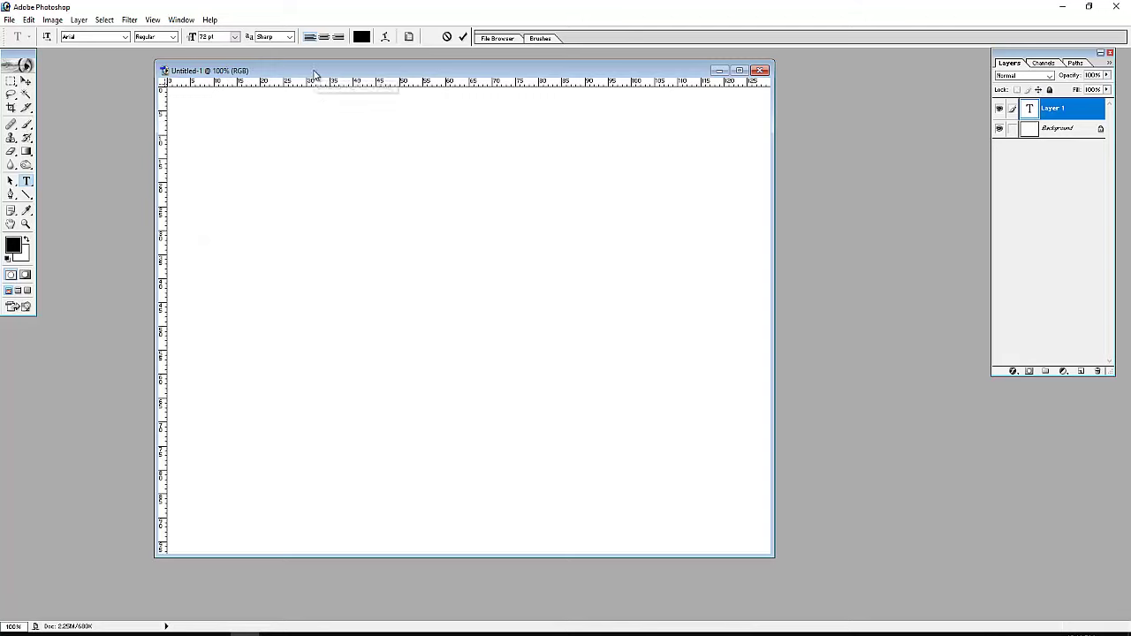
left_click_drag(246, 69, 299, 61)
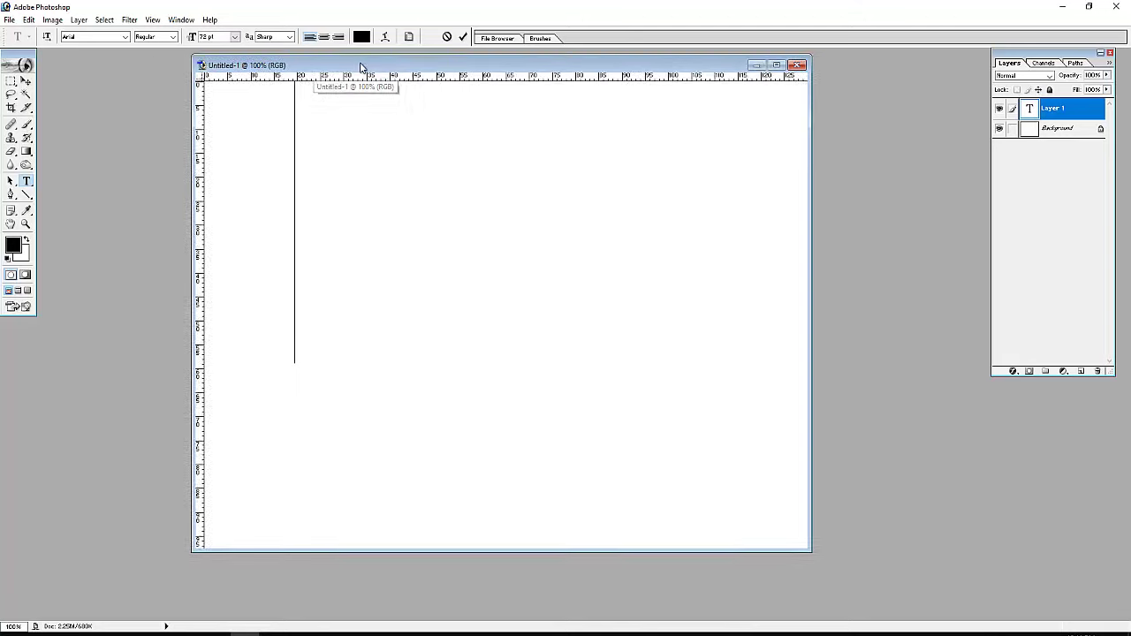
left_click(235, 36)
left_click(217, 230)
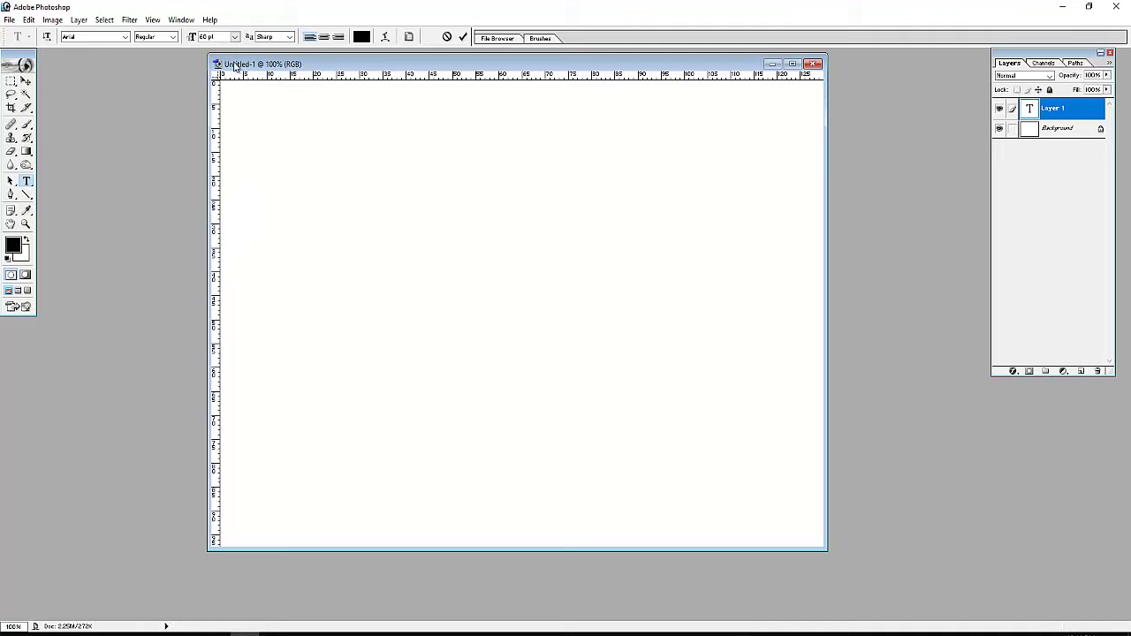
left_click(235, 36)
left_click(227, 201)
Type 'Outline' and 'text' on two lines, centre-align them, and commit the text.
type("Ou")
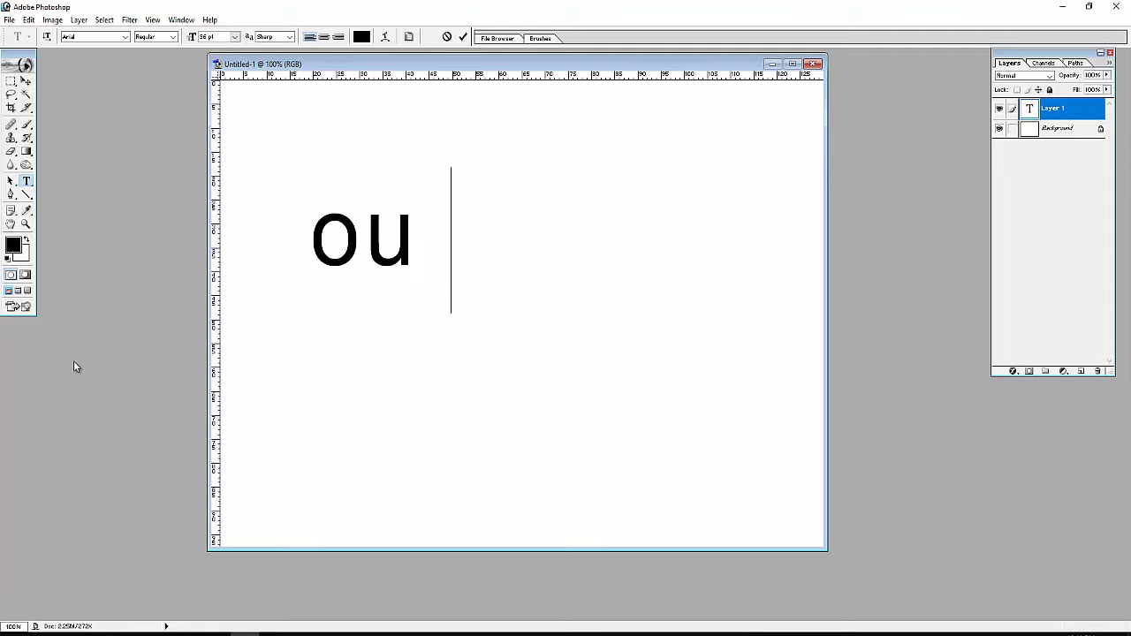
type("tline")
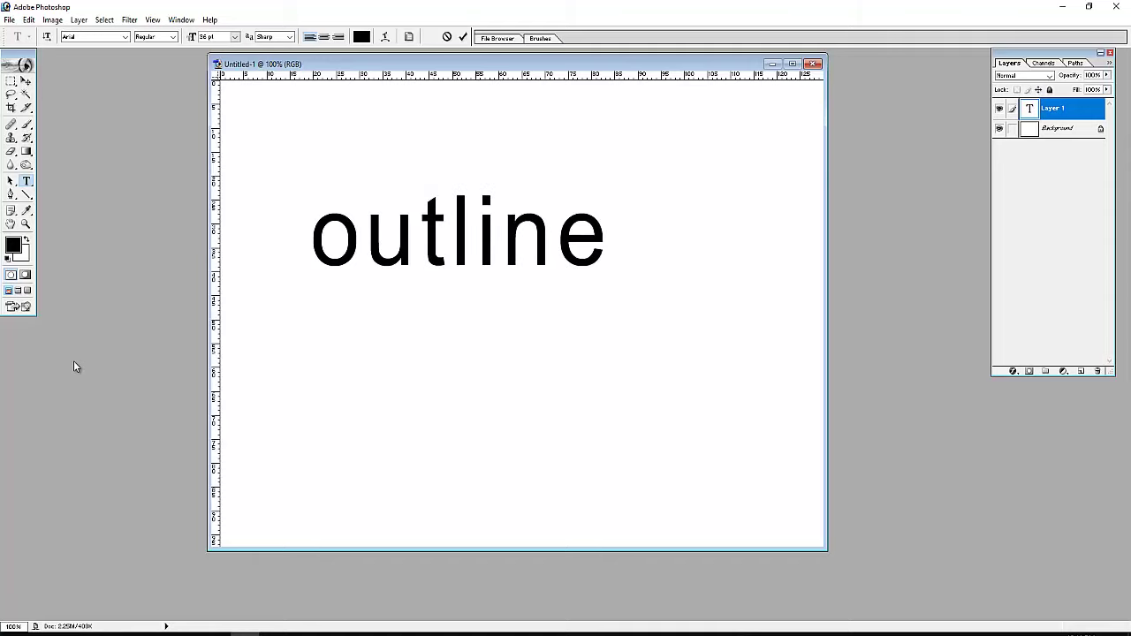
key("Return")
type("text")
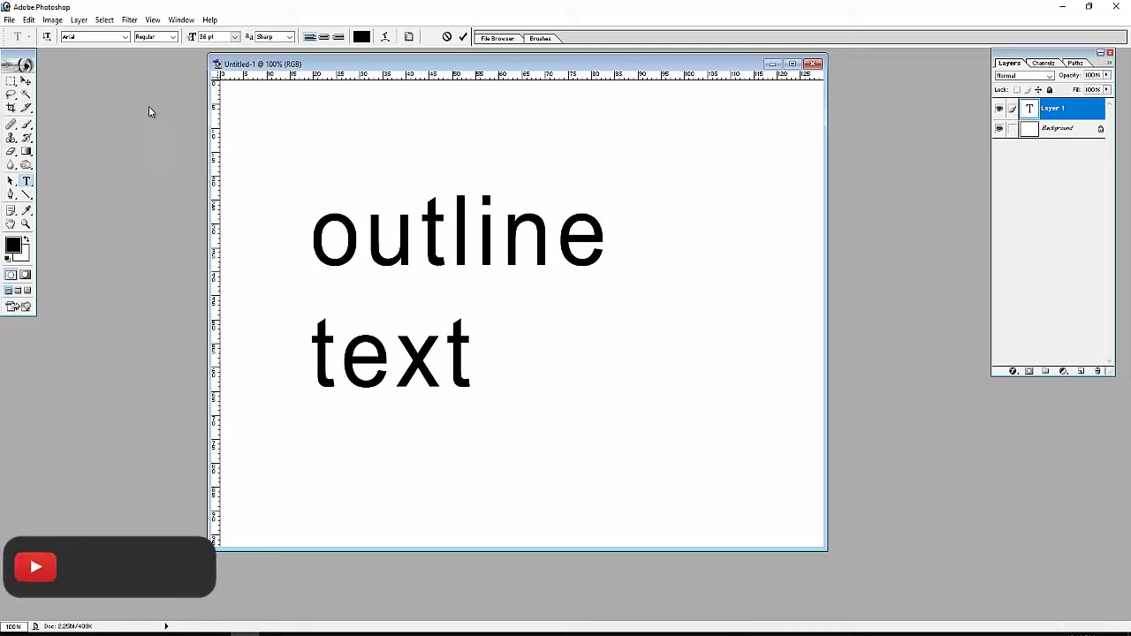
left_click_drag(311, 221, 495, 433)
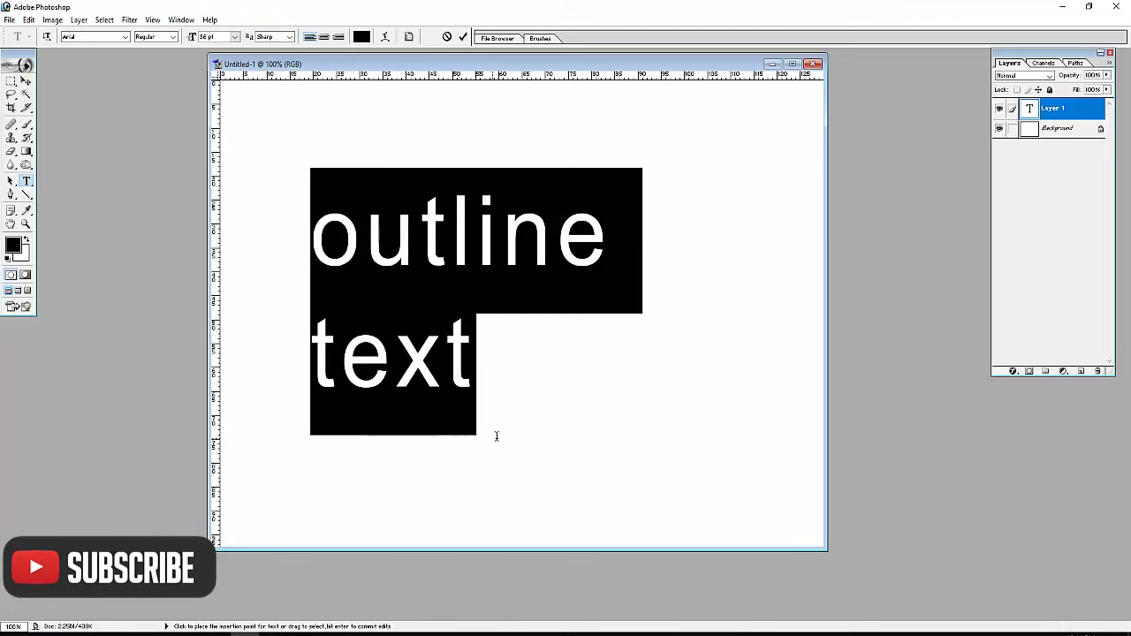
left_click(324, 36)
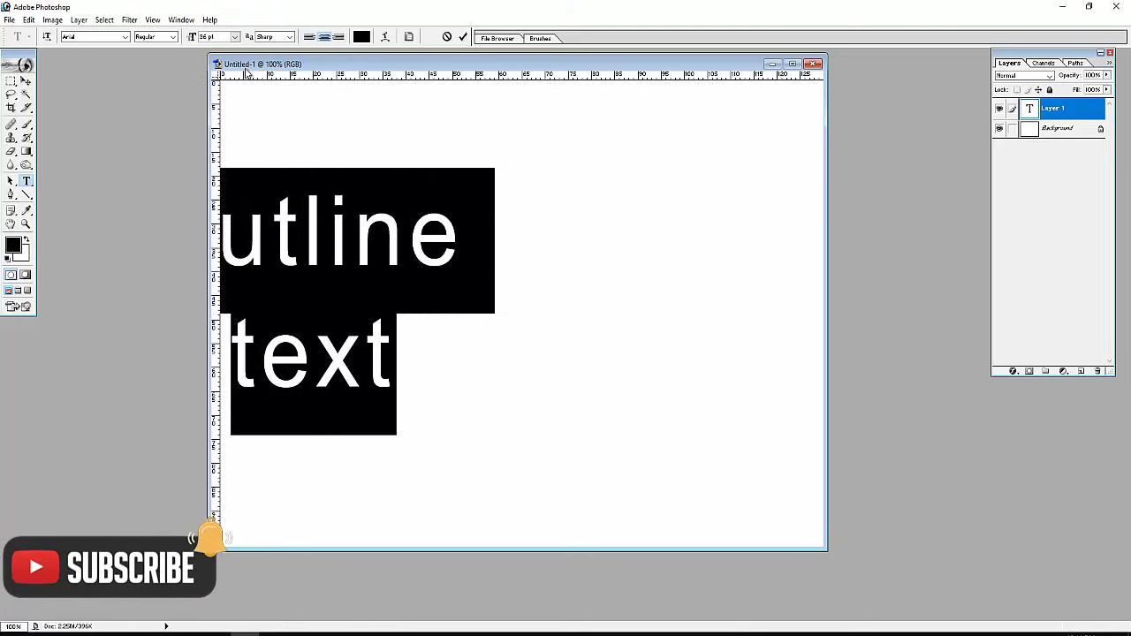
left_click(25, 80)
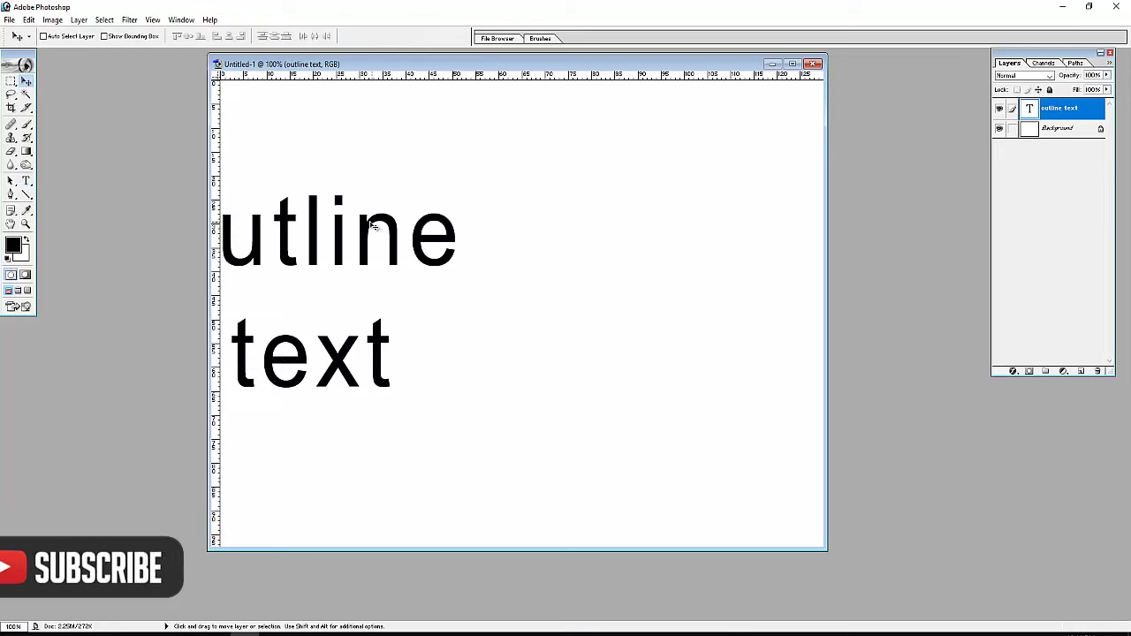
Move the text to the canvas centre and set it to Arial Bold at 60 pt.
left_click_drag(371, 227, 575, 215)
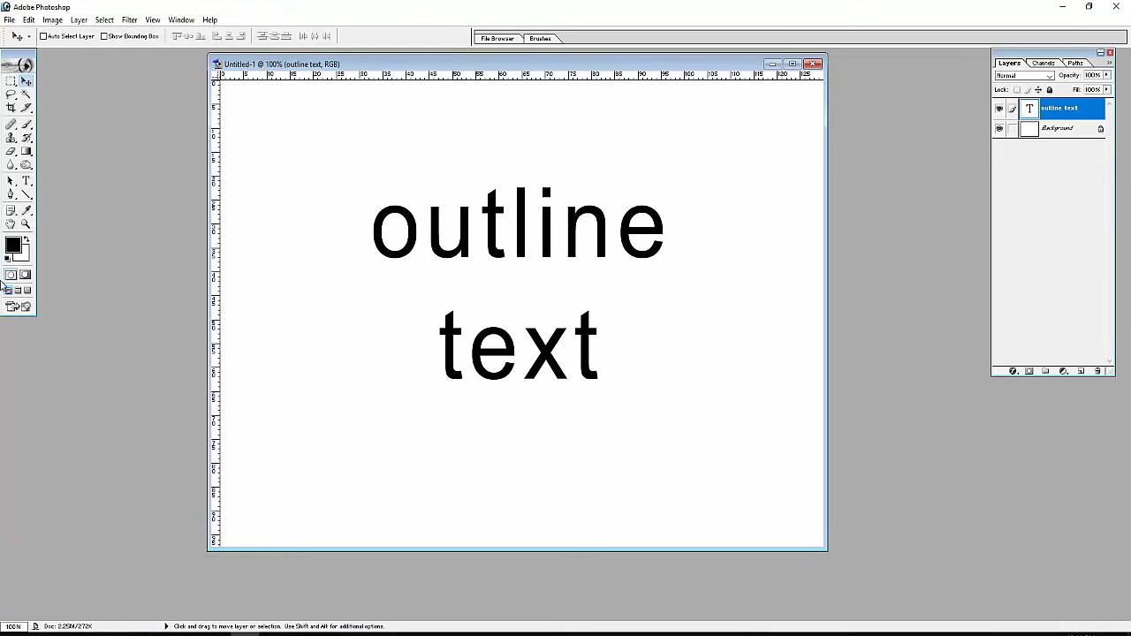
left_click(27, 181)
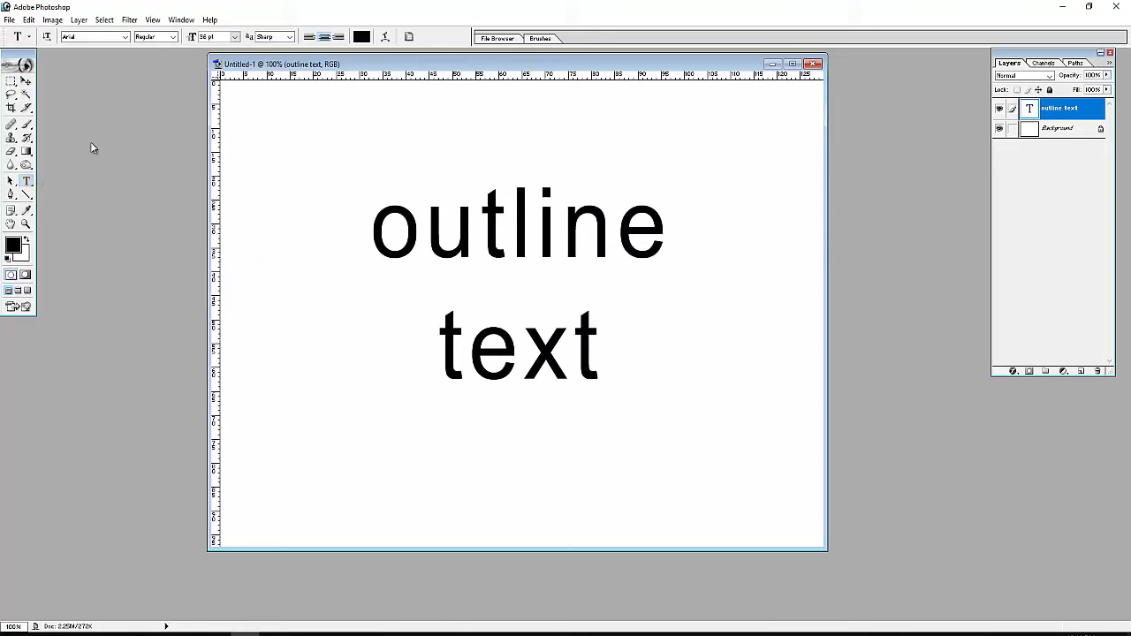
left_click(173, 37)
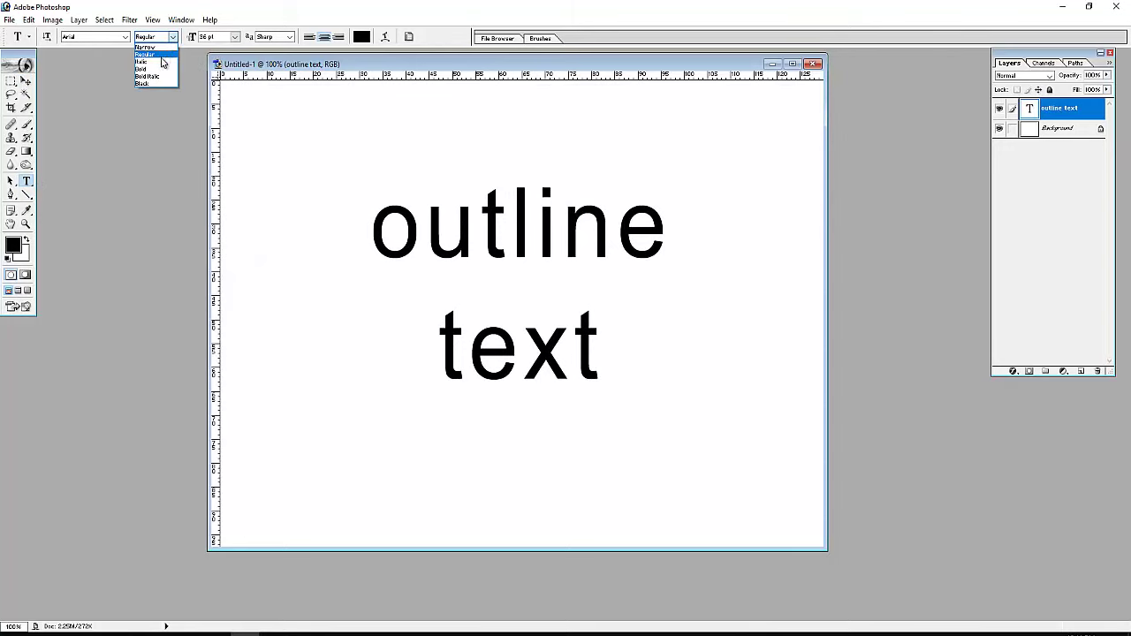
left_click(159, 73)
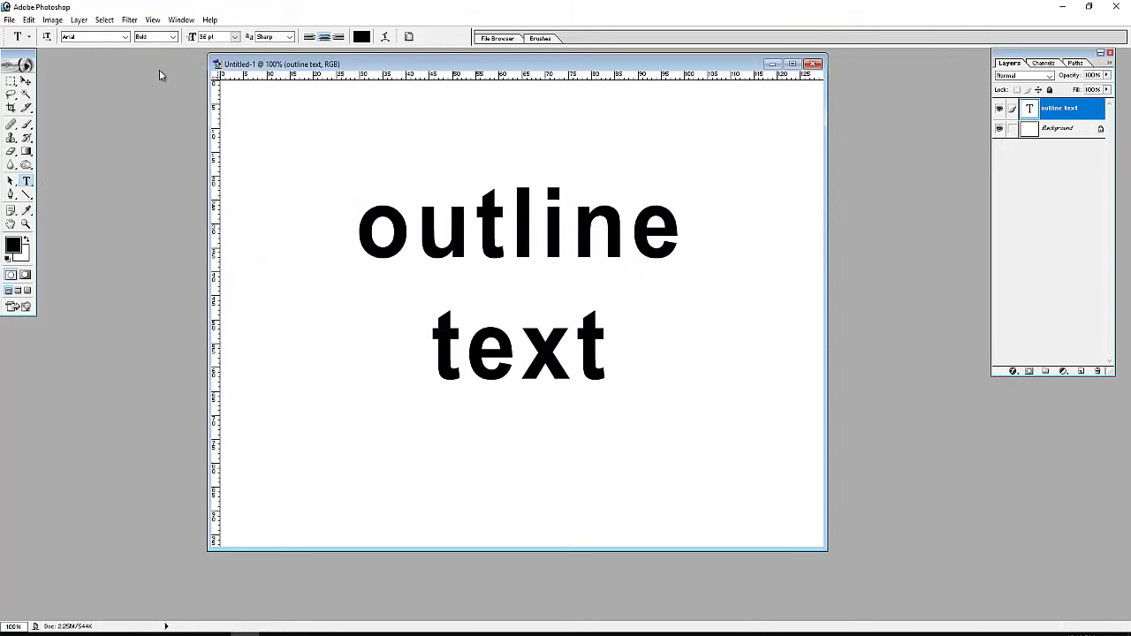
left_click(235, 37)
left_click(219, 230)
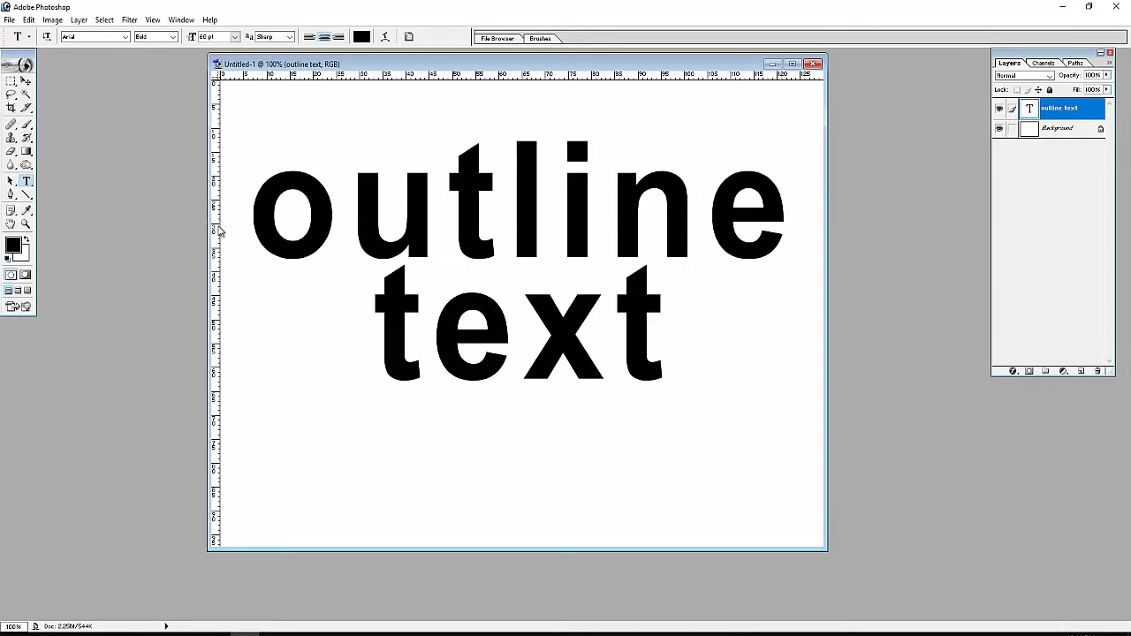
left_click(26, 80)
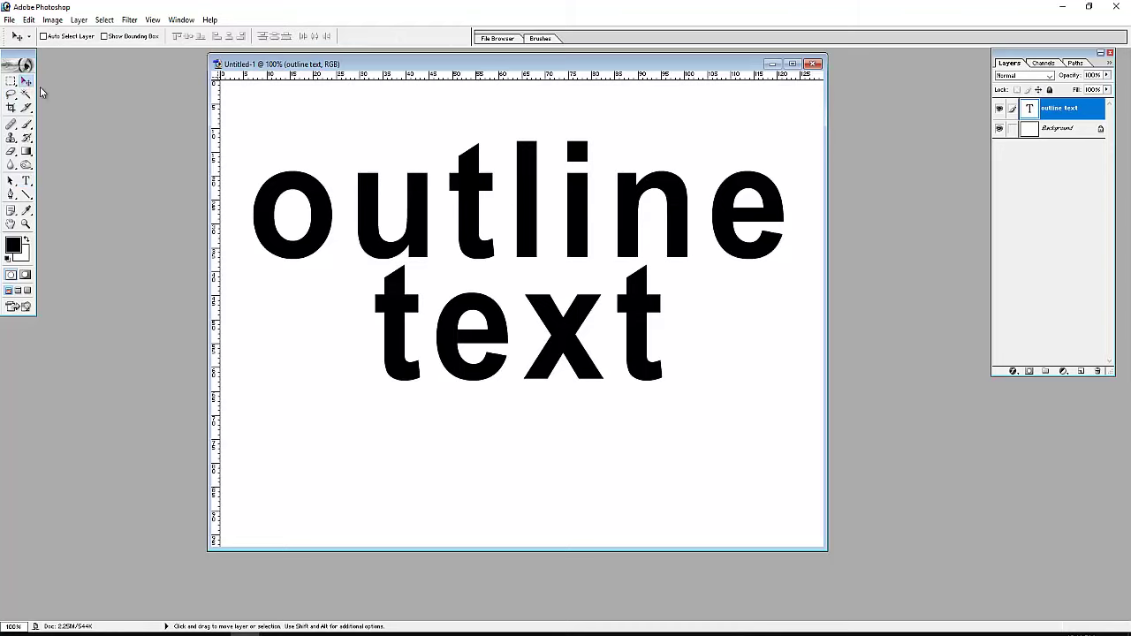
Enable a 3 px red outside Stroke in the text layer's Blending Options.
left_click(1014, 372)
left_click(1022, 387)
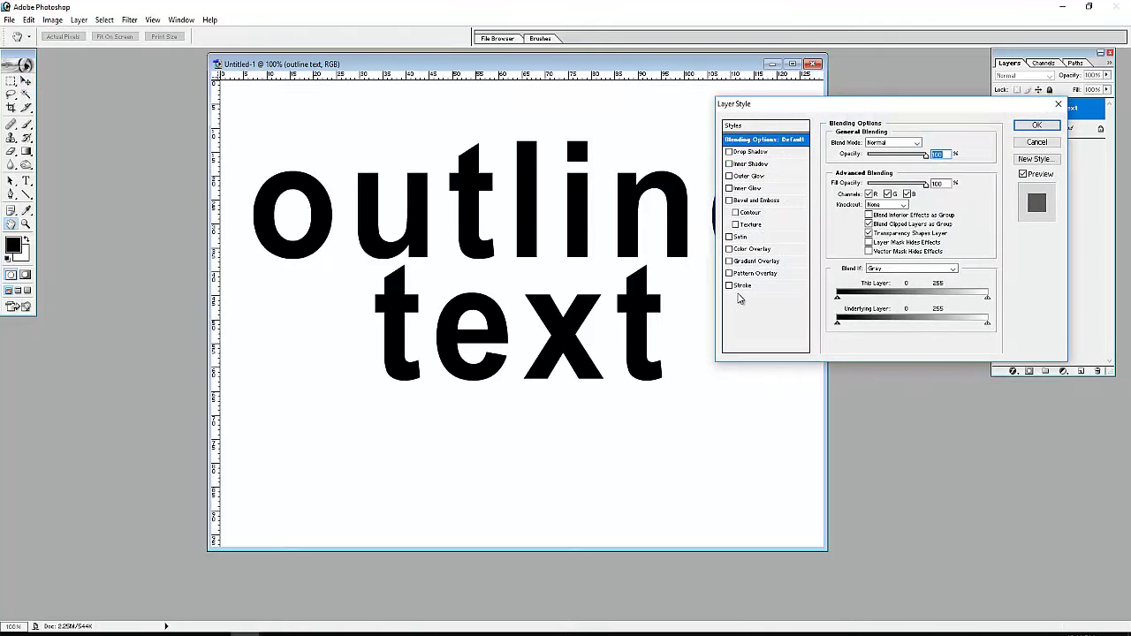
left_click(745, 287)
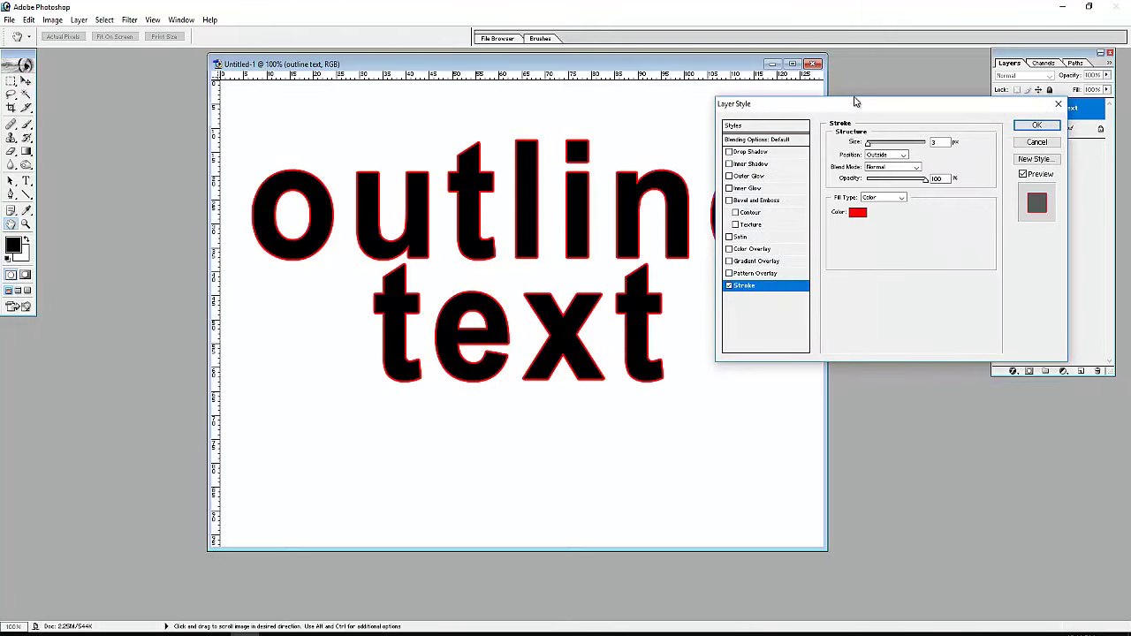
left_click_drag(898, 109, 850, 332)
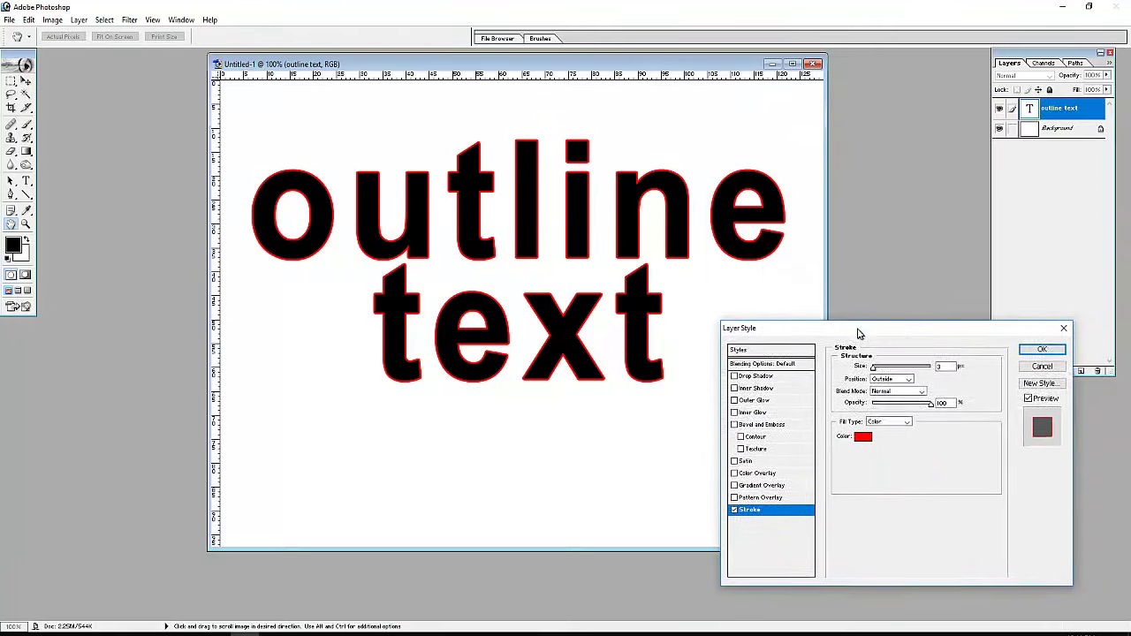
Change the stroke colour to magenta #FF00B4 in the Color Picker.
left_click(854, 437)
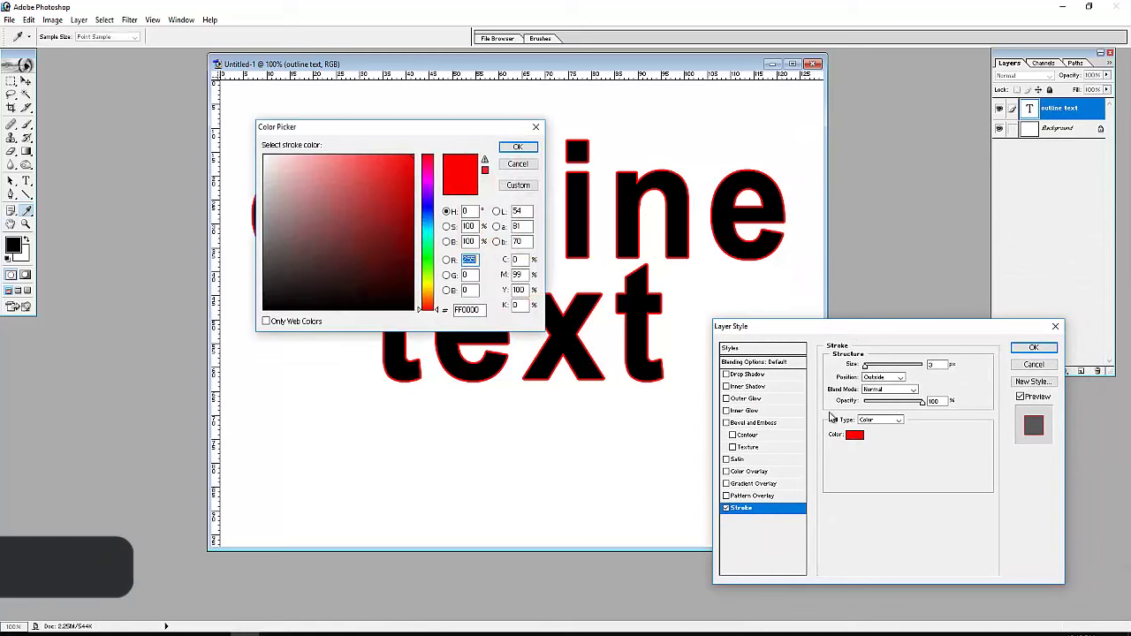
left_click_drag(367, 129, 929, 127)
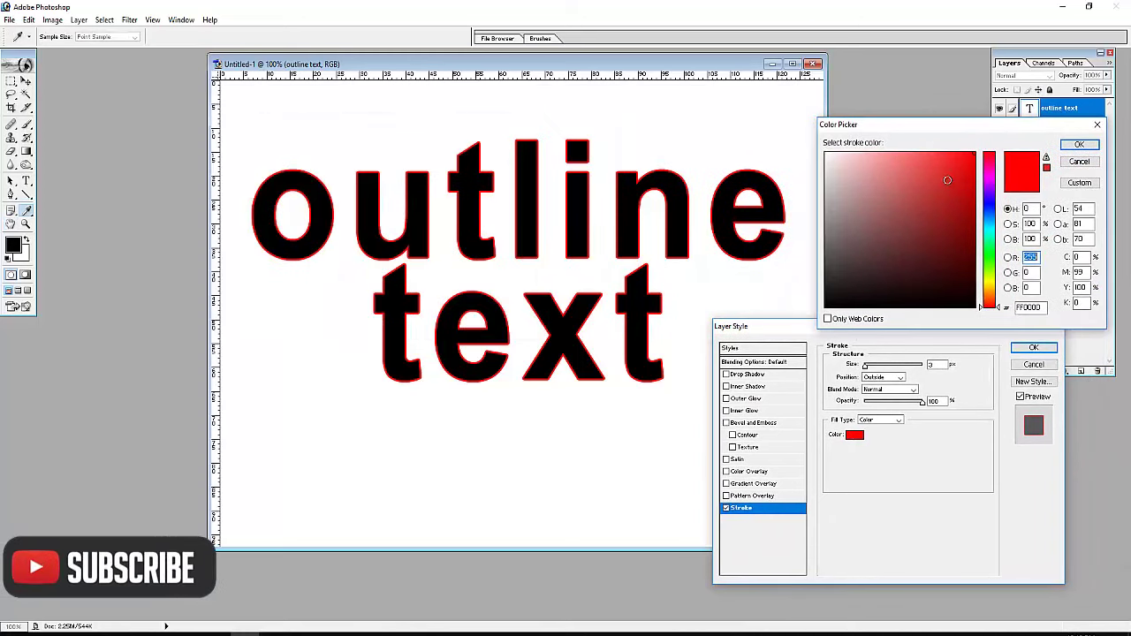
left_click_drag(986, 225, 988, 207)
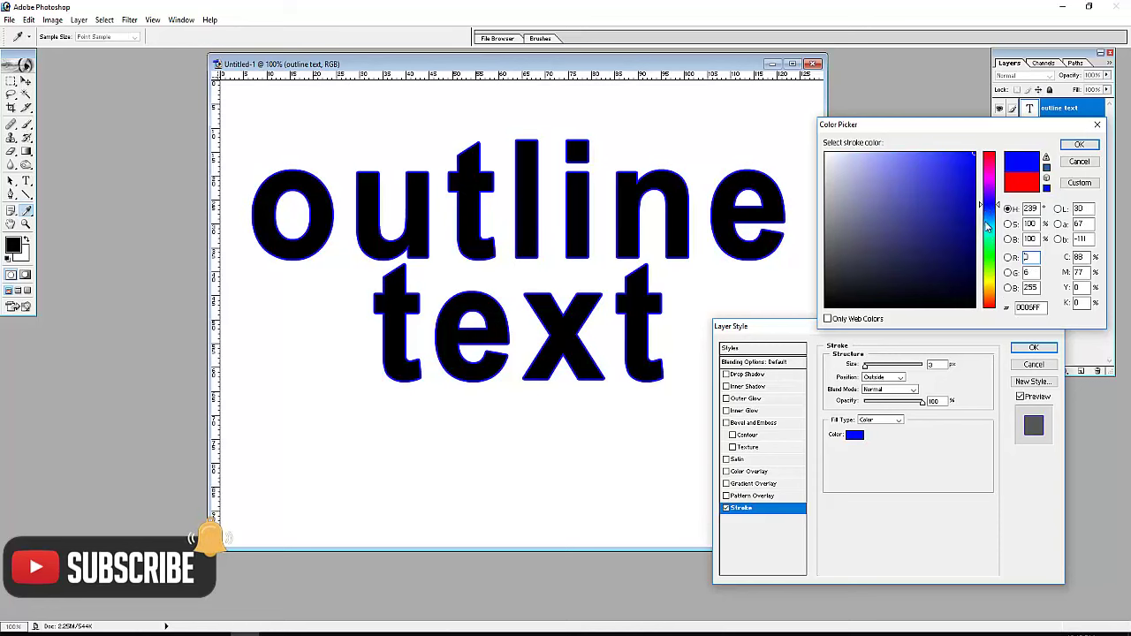
left_click(988, 228)
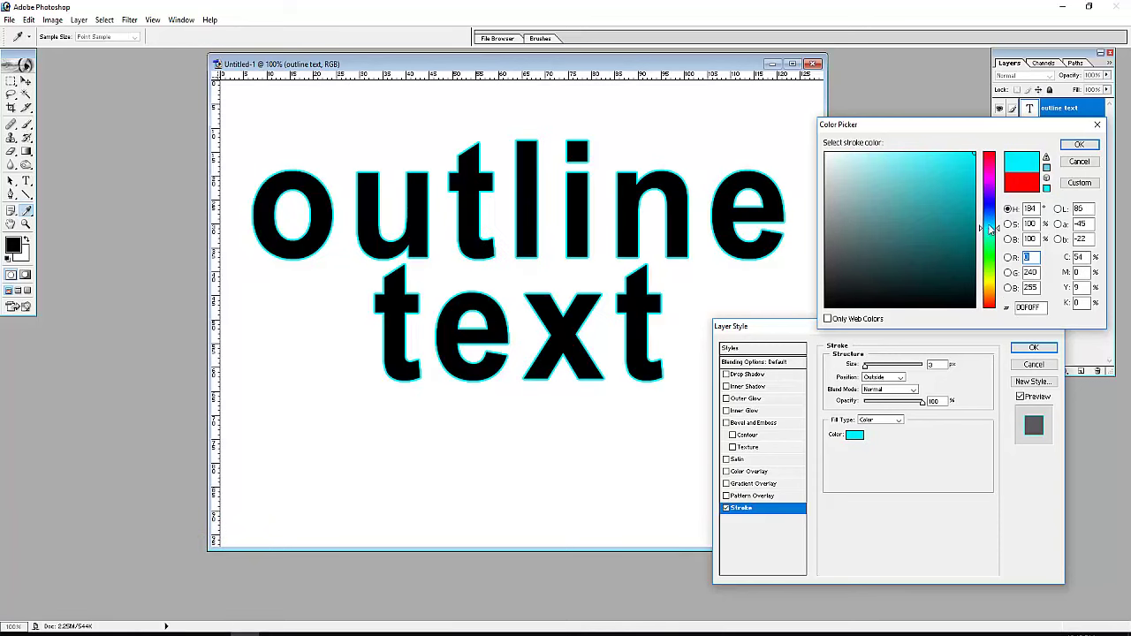
left_click(991, 204)
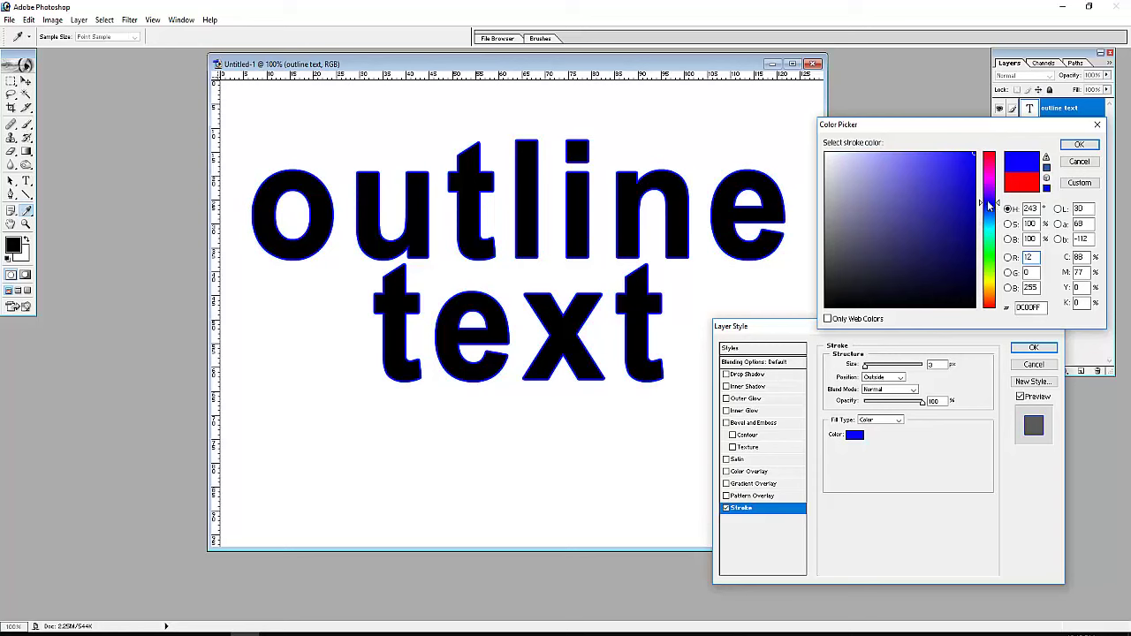
left_click(989, 170)
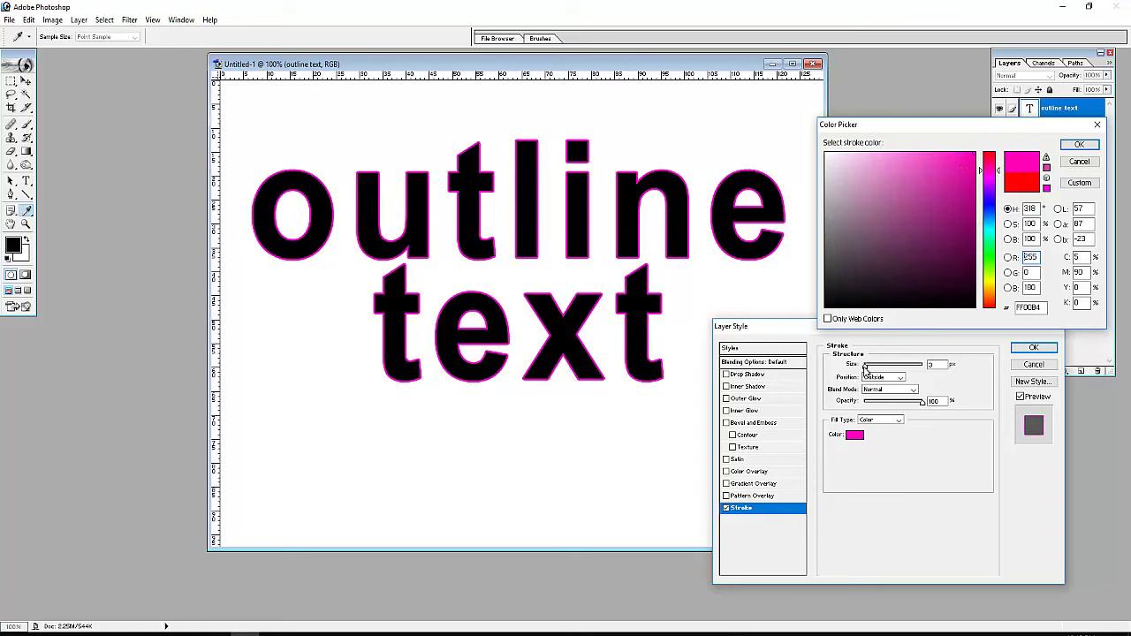
left_click(867, 368)
Confirm the magenta colour, thicken the stroke, and apply the Layer Style.
left_click(1077, 145)
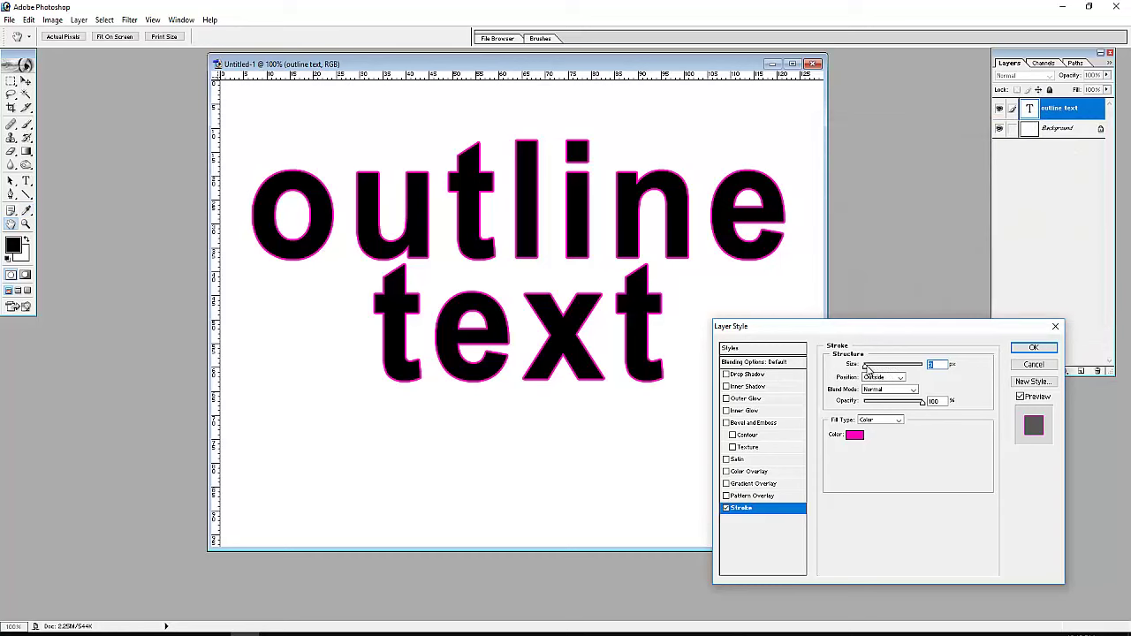
left_click_drag(867, 368, 868, 368)
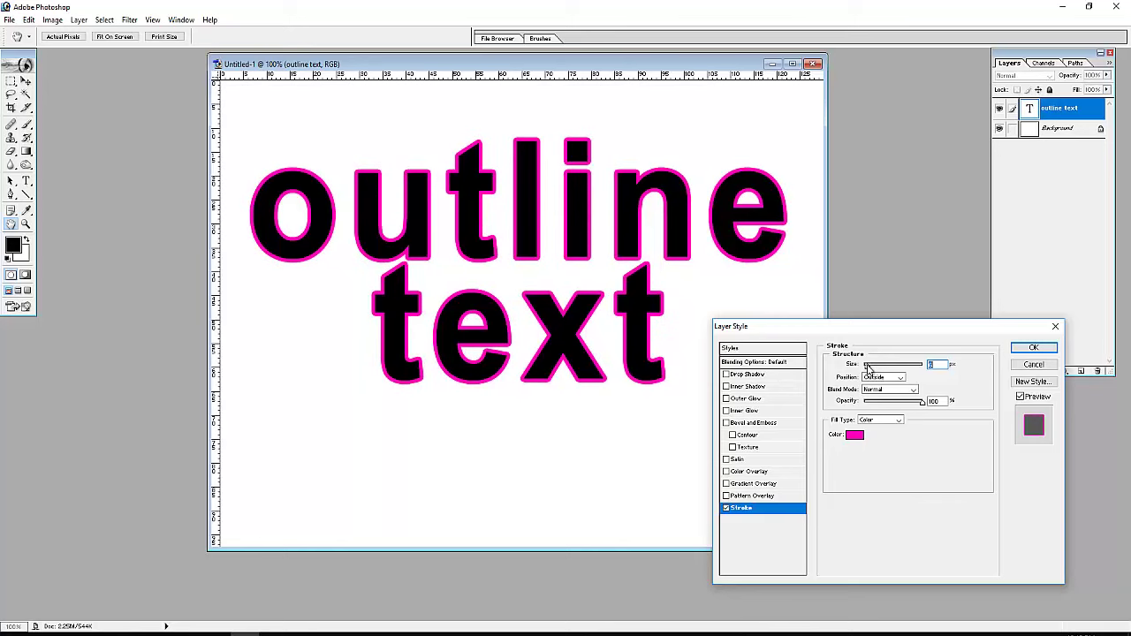
left_click(1025, 352)
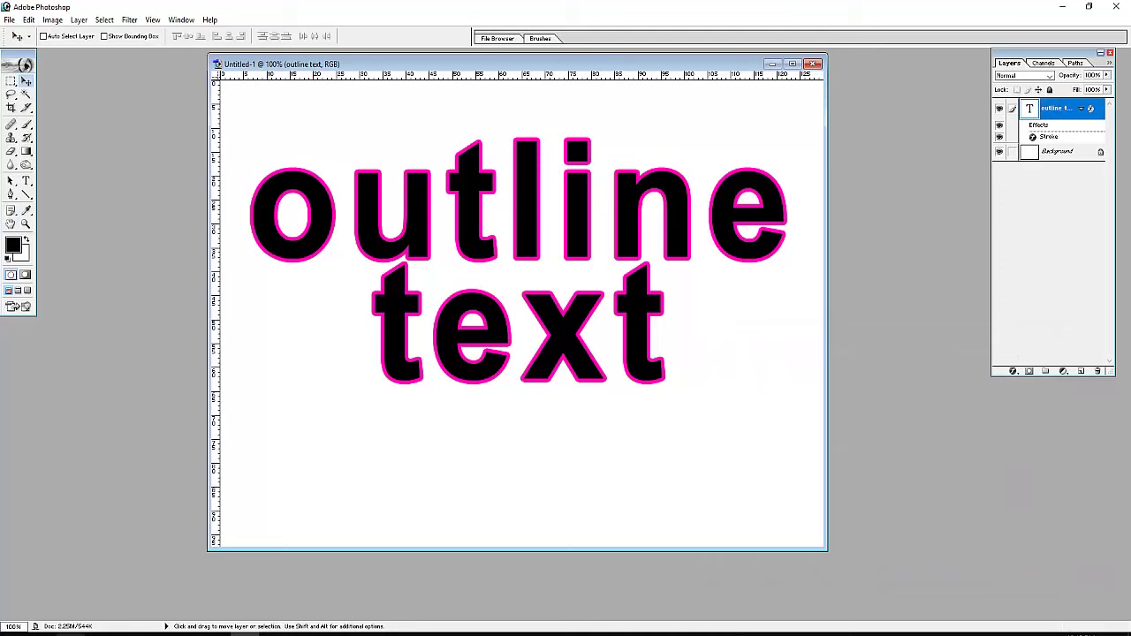
Launch Notepad from the Start search and move it down over the canvas.
left_click(12, 631)
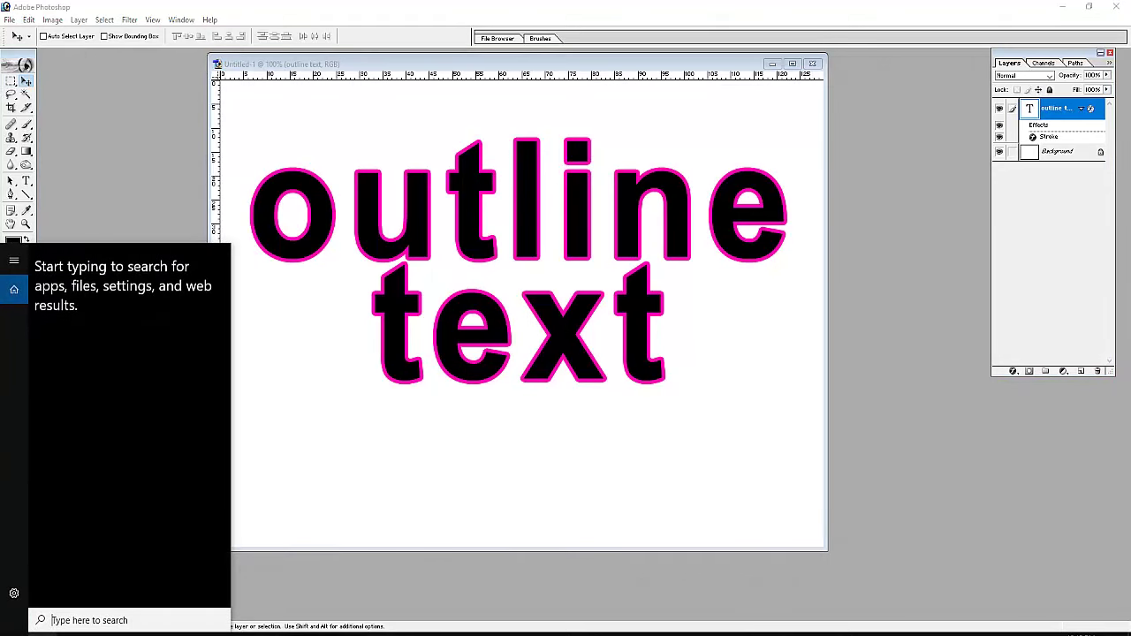
type("notepad")
key("Return")
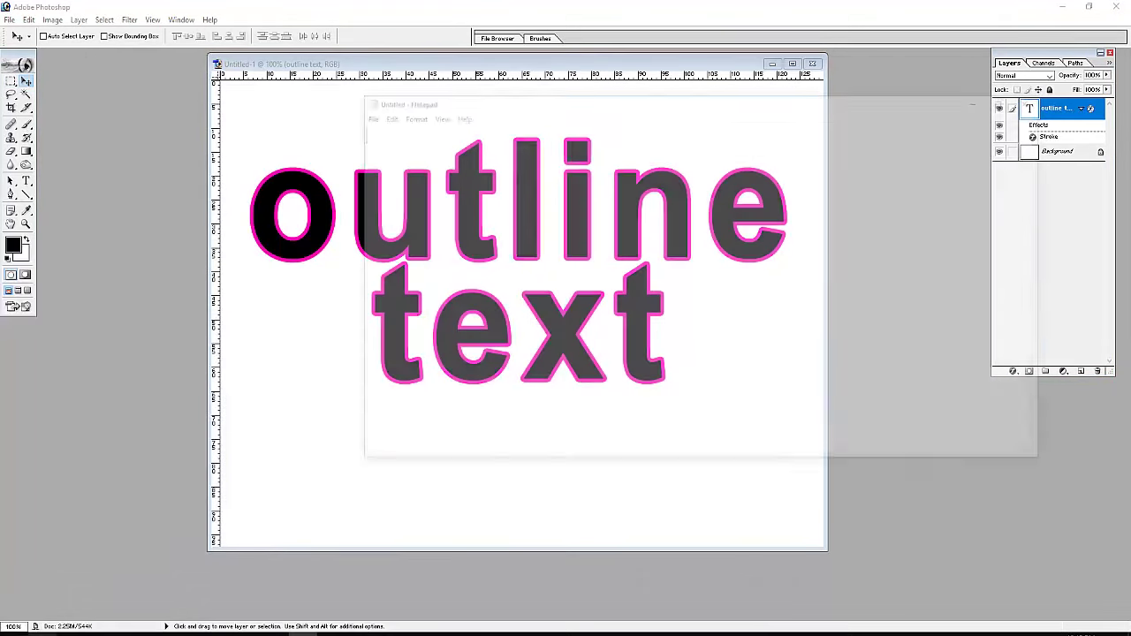
left_click_drag(539, 99, 541, 296)
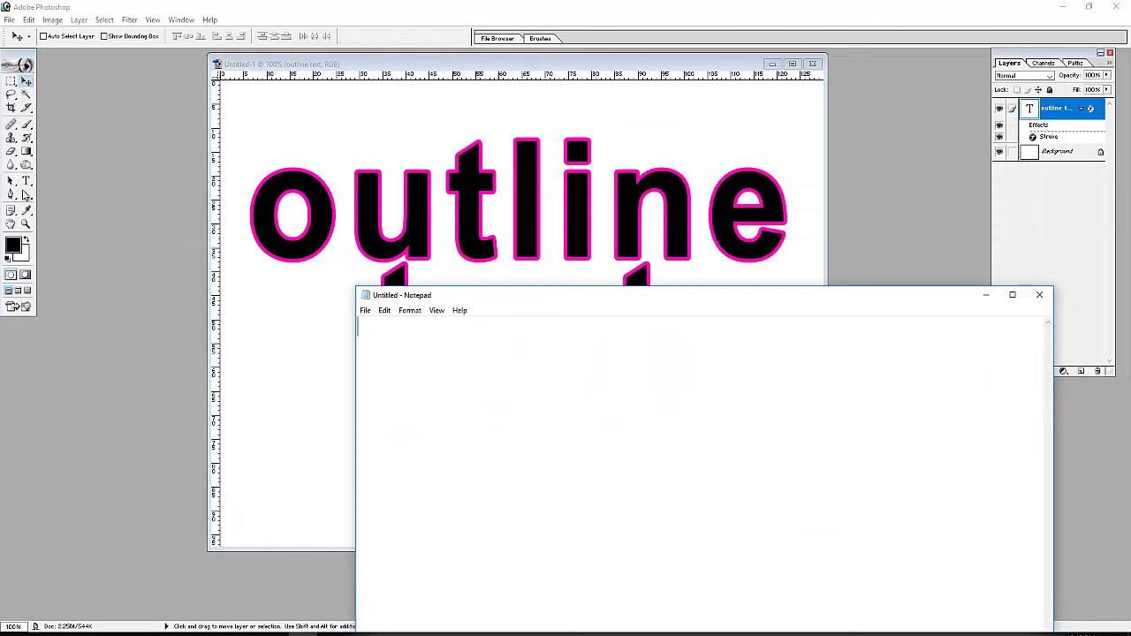
Set Notepad's font to Century Gothic Bold at size 48.
left_click(409, 310)
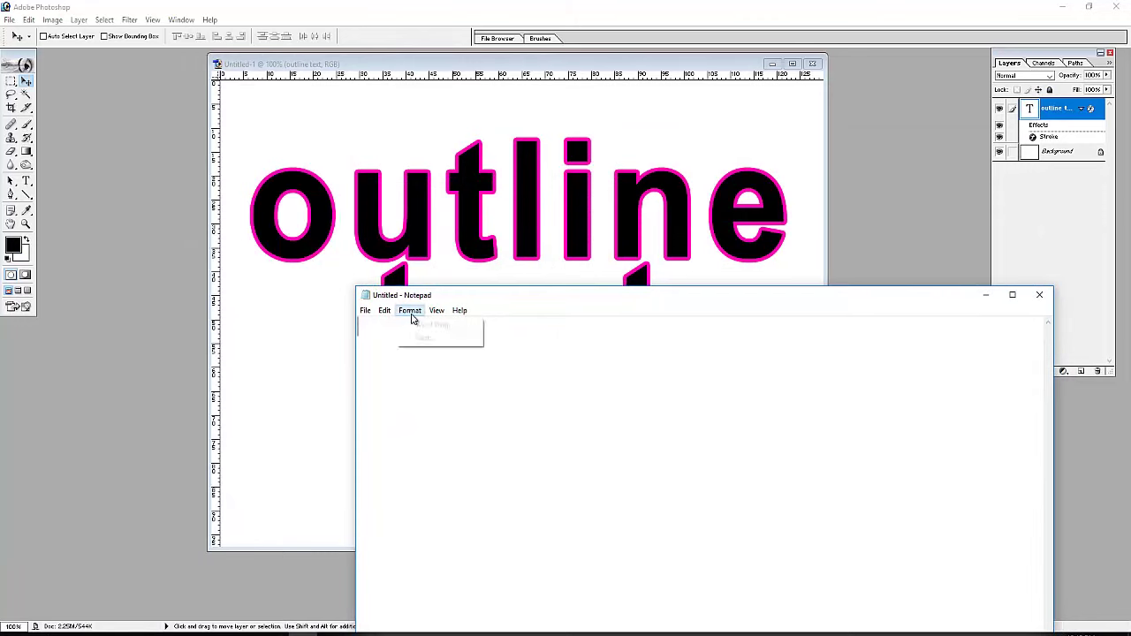
left_click(414, 336)
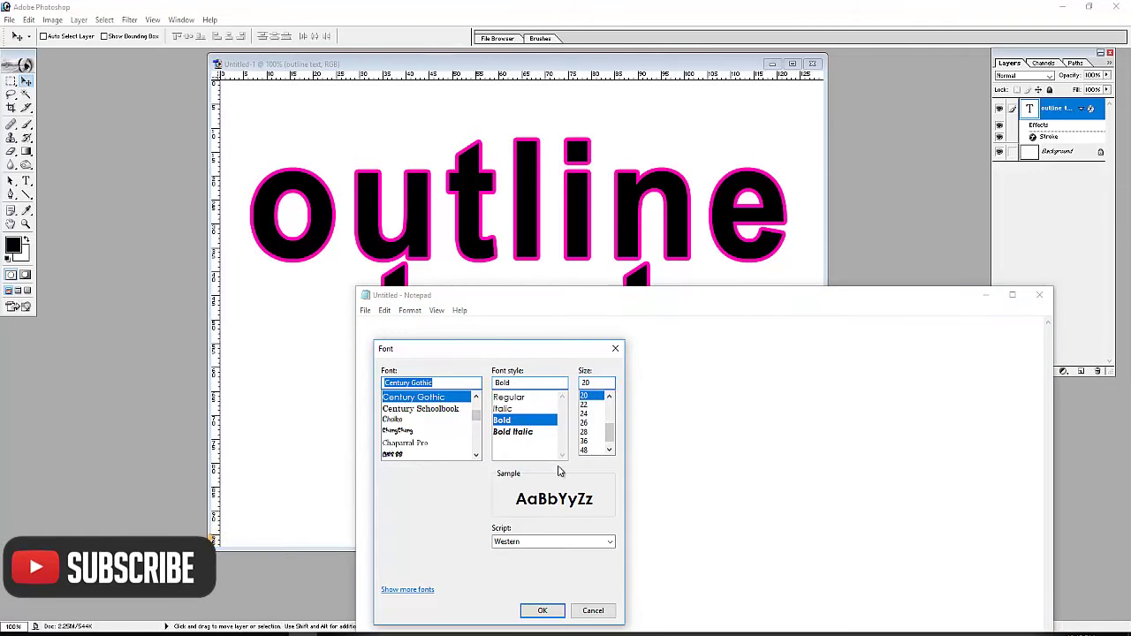
left_click(585, 432)
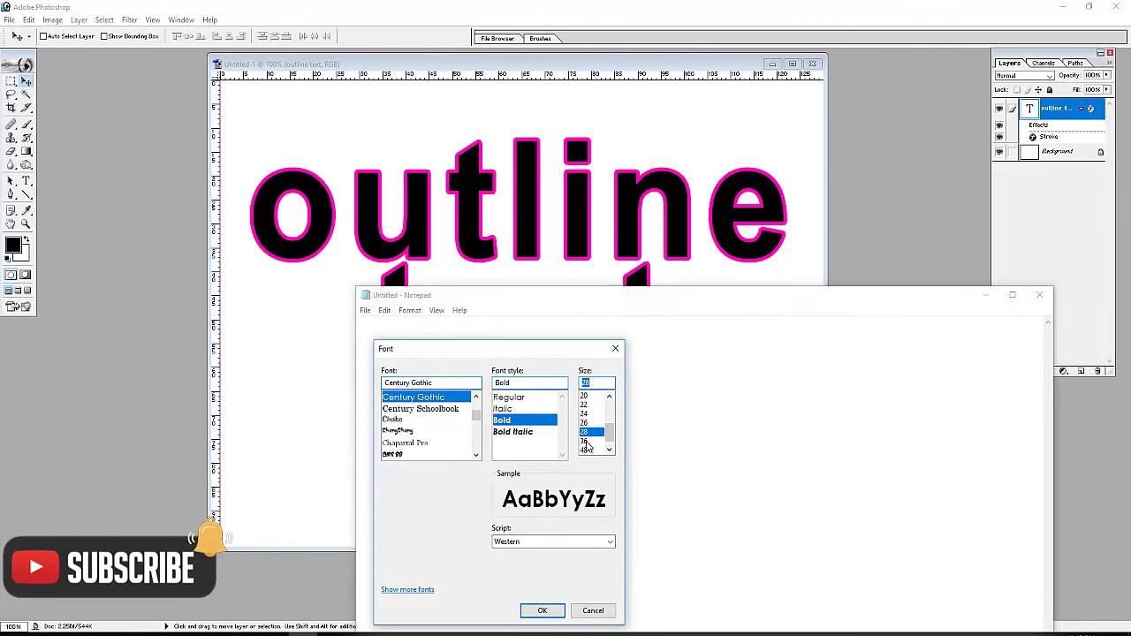
left_click(586, 447)
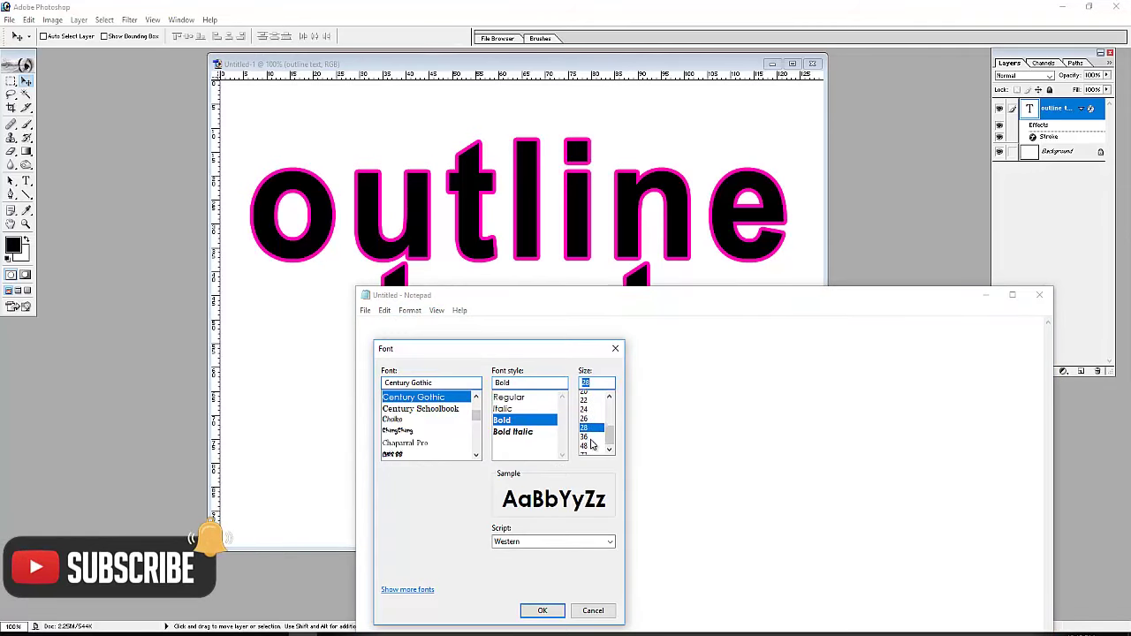
left_click(543, 611)
left_click_drag(621, 301, 595, 158)
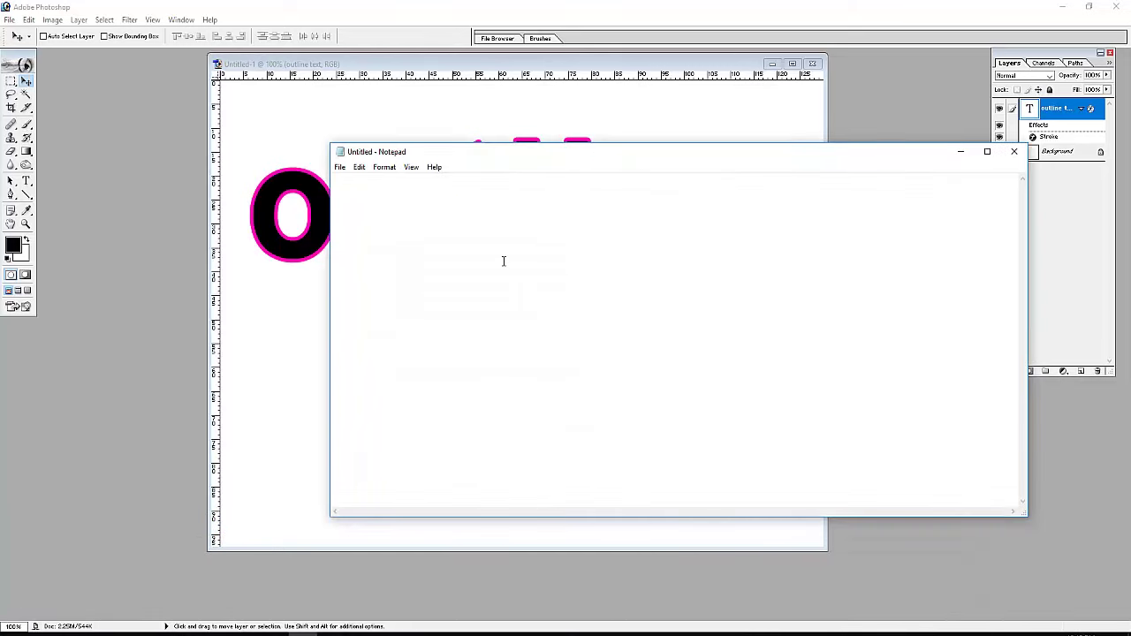
Type the 'Thanks for Watching this video' subscribe message to 'Friends and subscribers' and widen the window.
type("Thanks ")
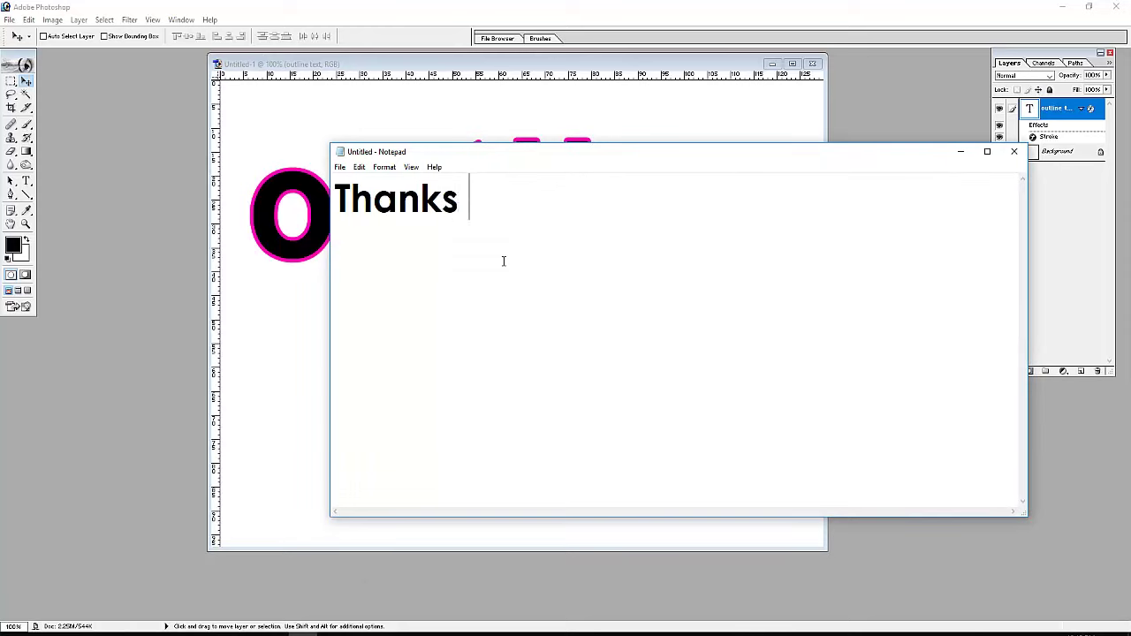
type("for Wat")
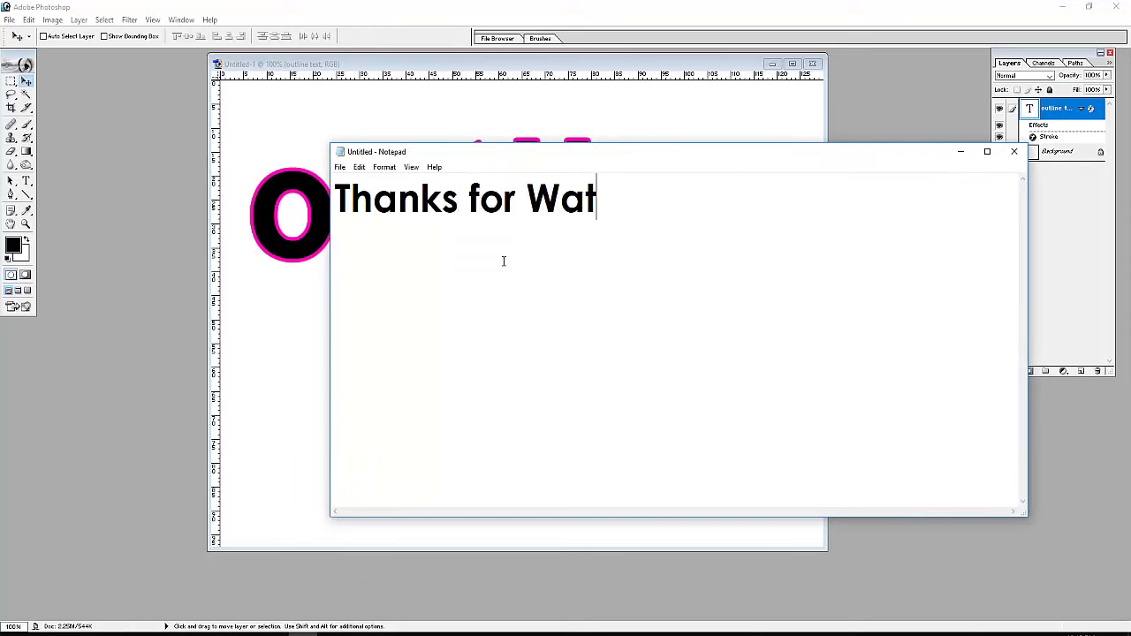
type("ching")
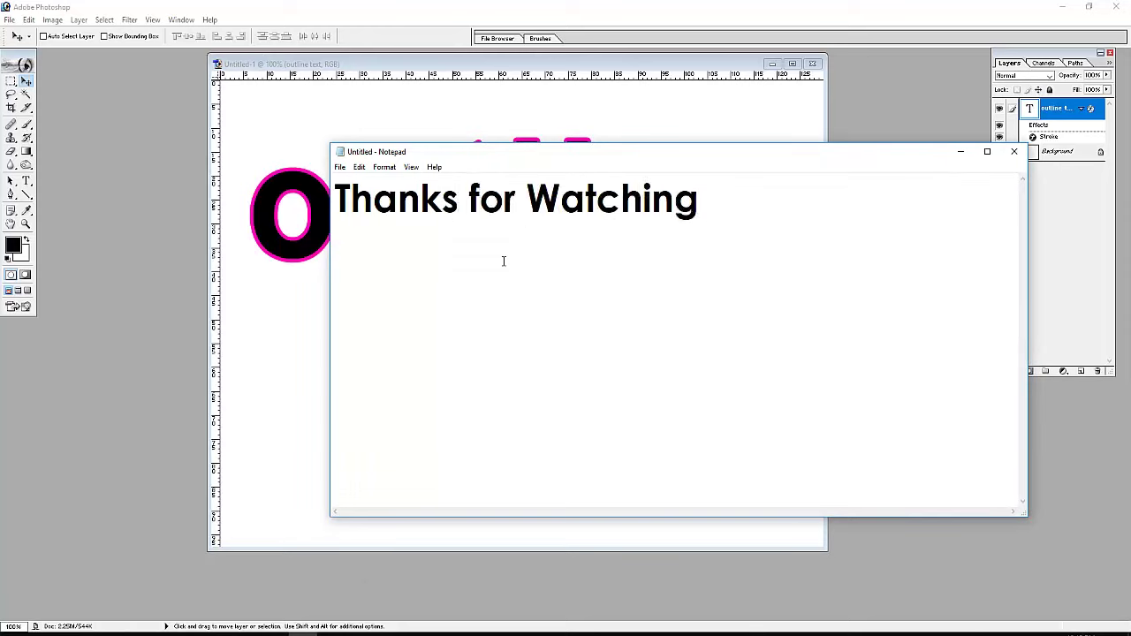
type(" this vi")
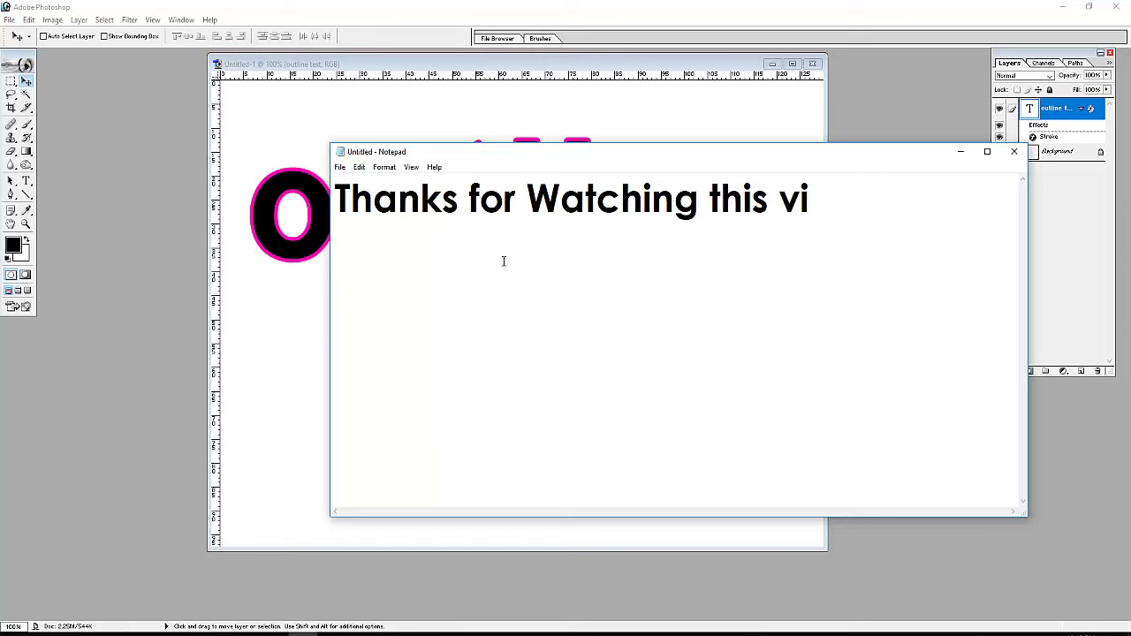
type("deo  ")
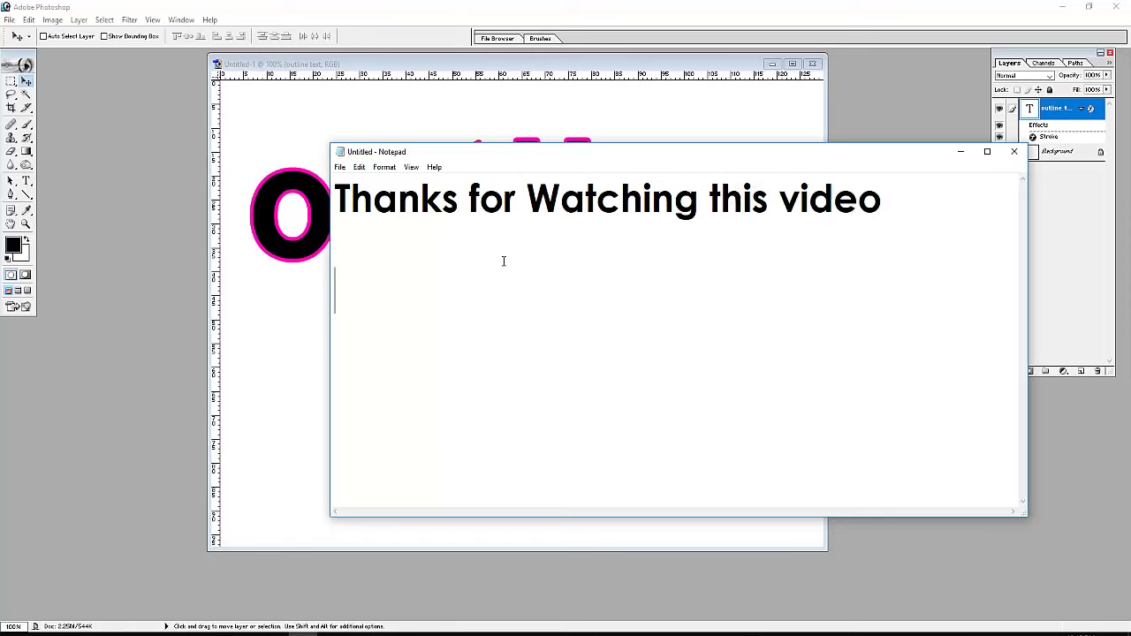
type("Su")
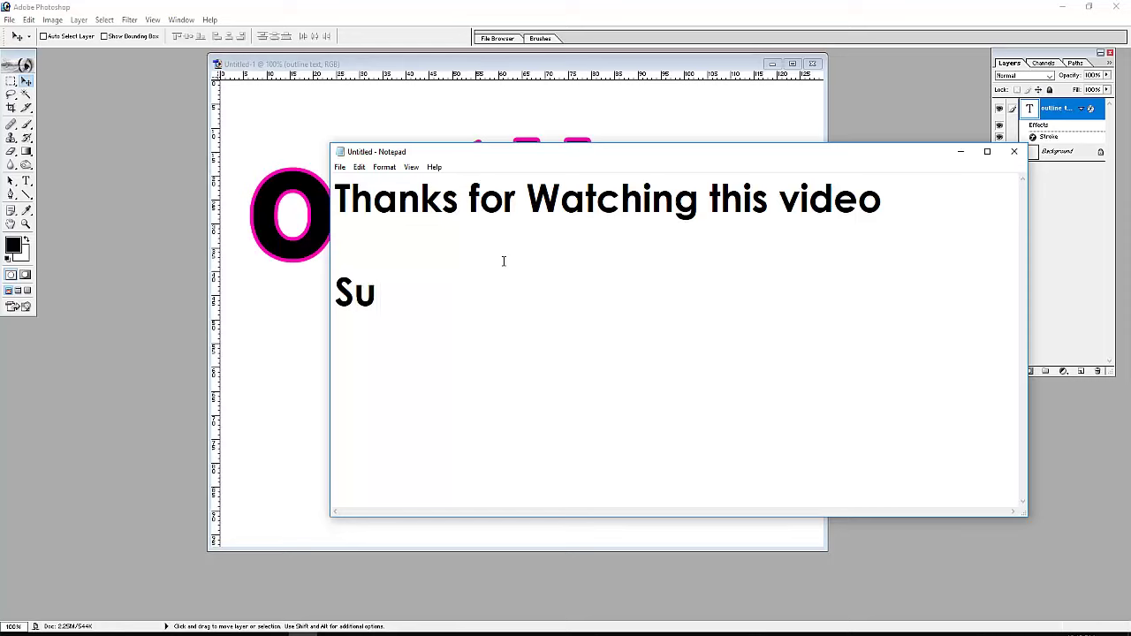
type("bscribe")
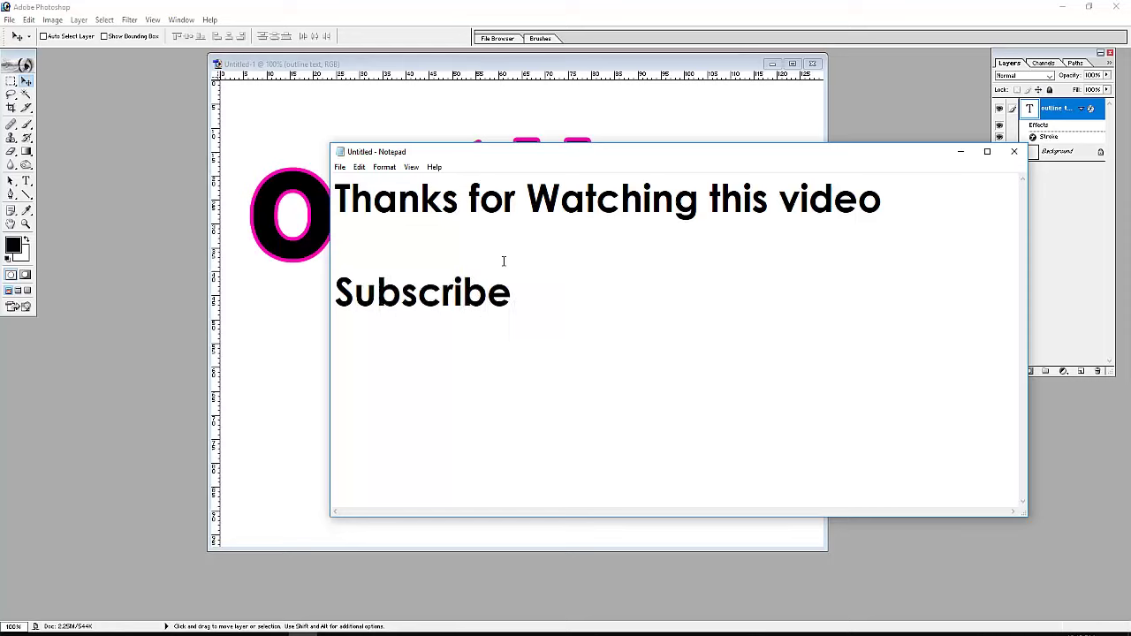
type(" , l")
type("ike and c")
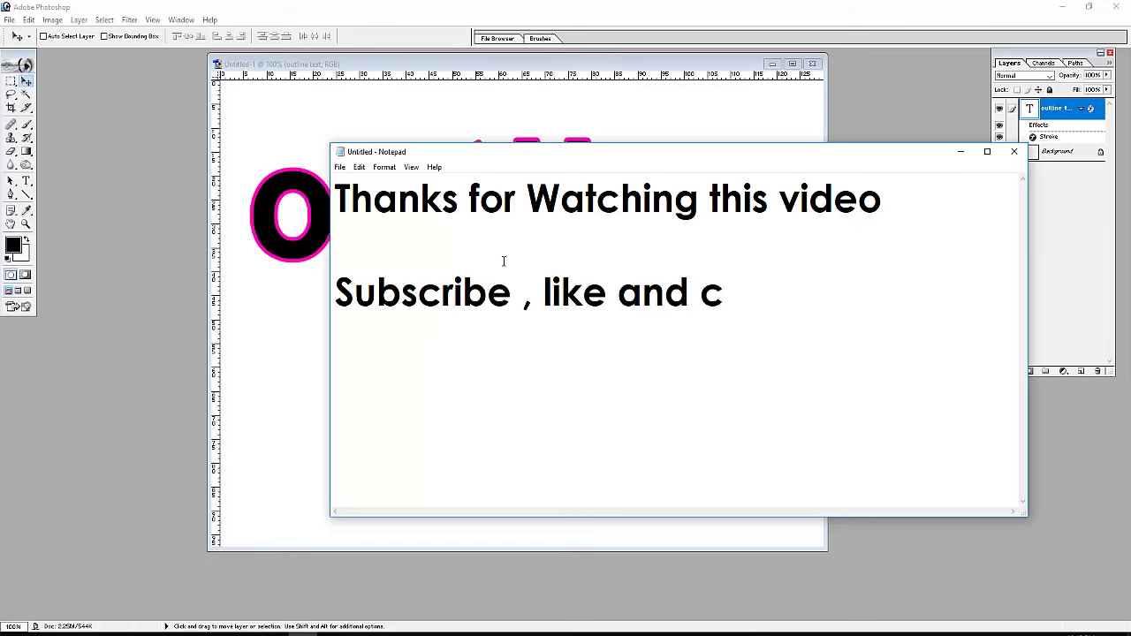
type("omment")
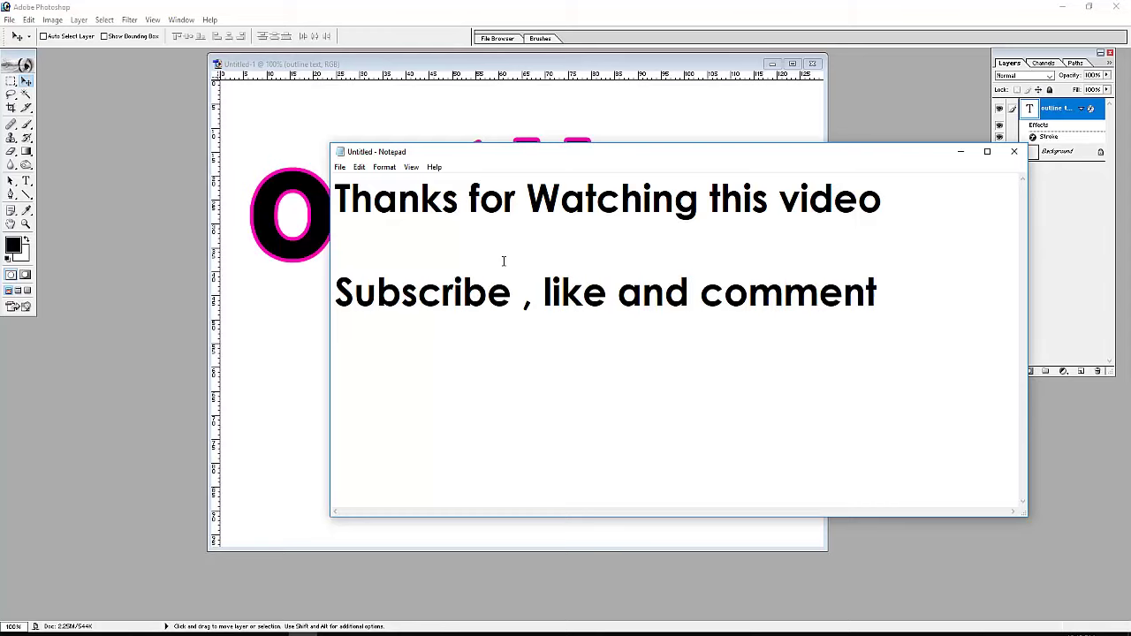
type(" my")
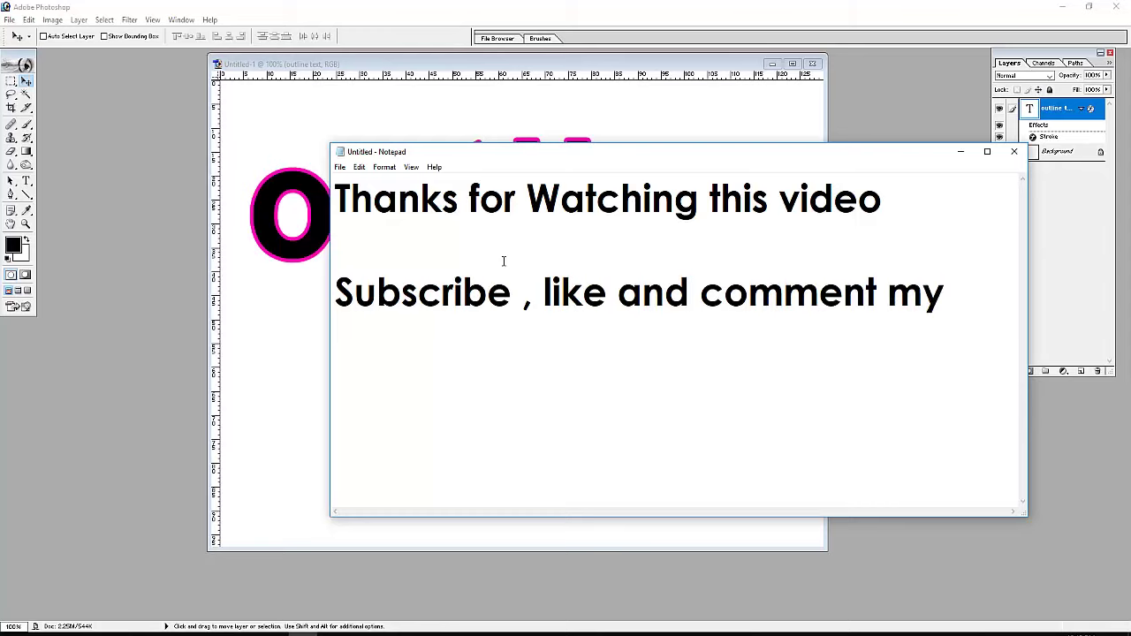
type(" dear")
key("Return")
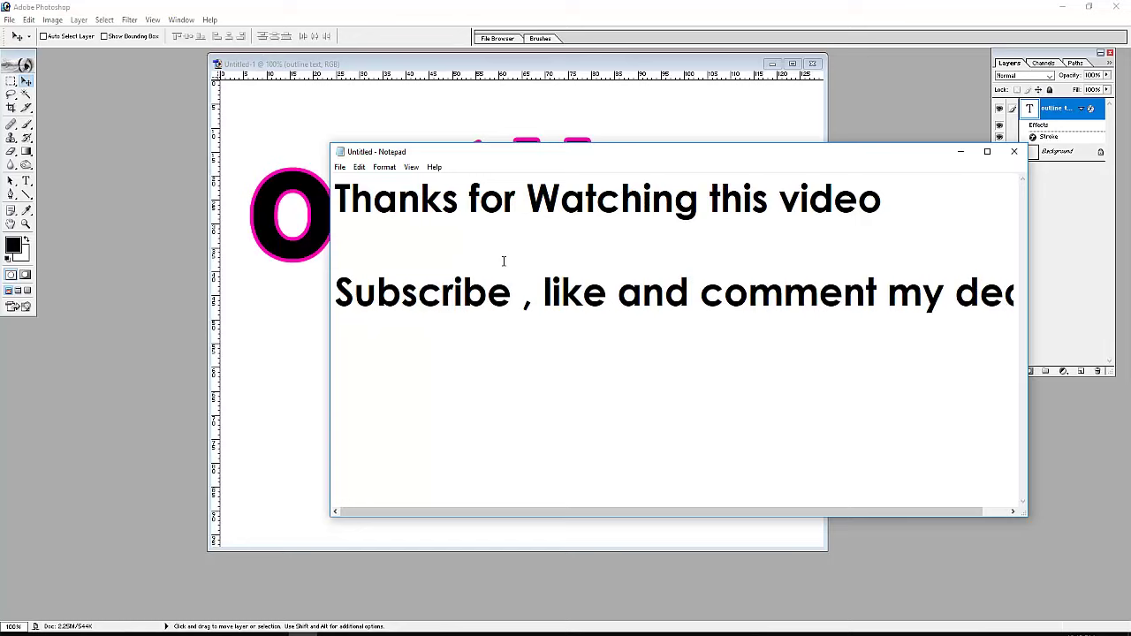
type("Friend")
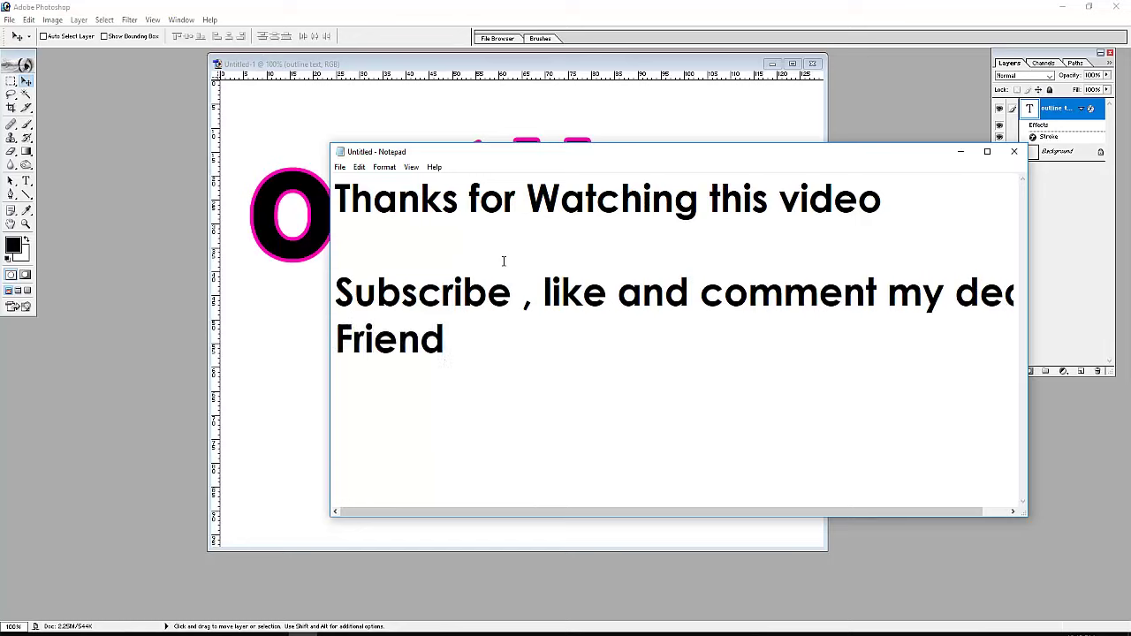
type("s and su")
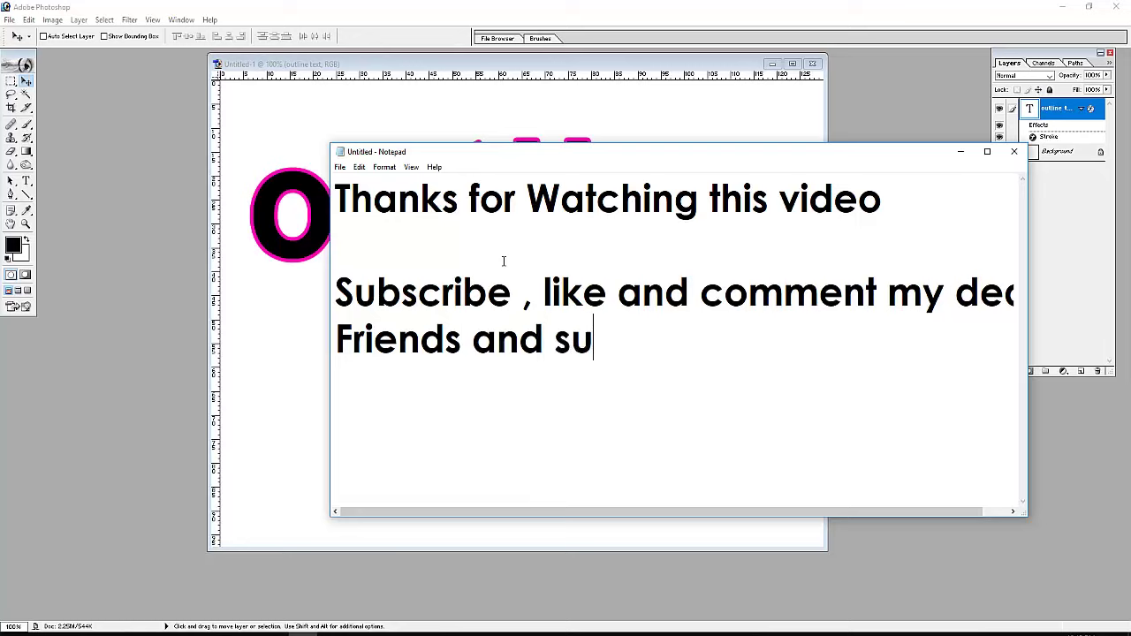
type("bscriber")
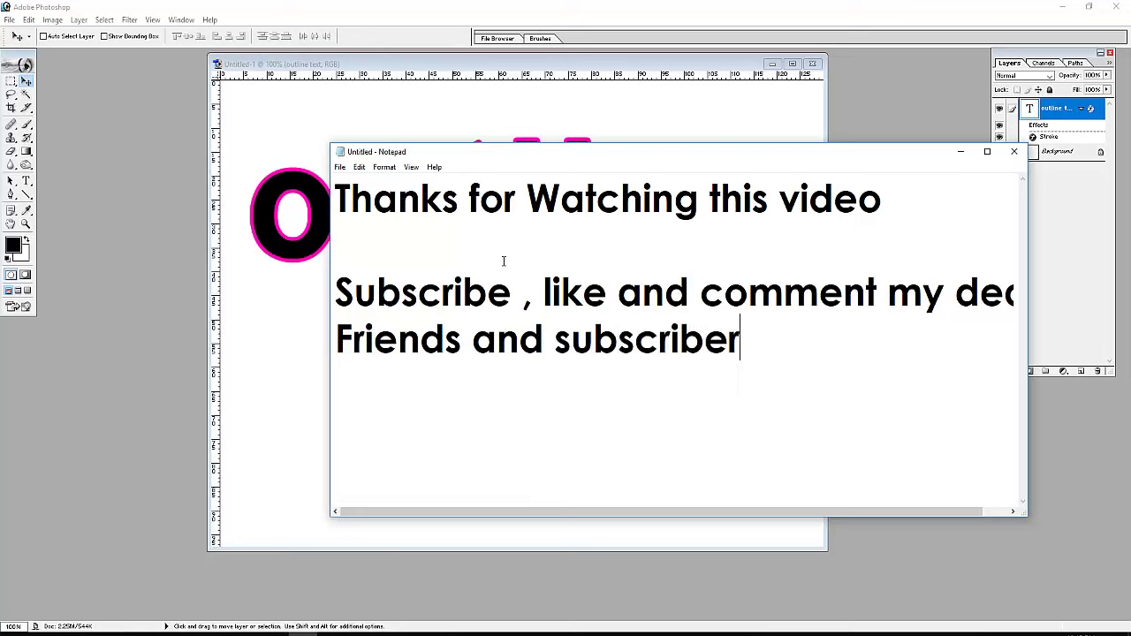
type("s")
mouse_move(1029, 321)
left_mouse_down()
mouse_move(1112, 318)
mouse_move(1102, 318)
left_mouse_up()
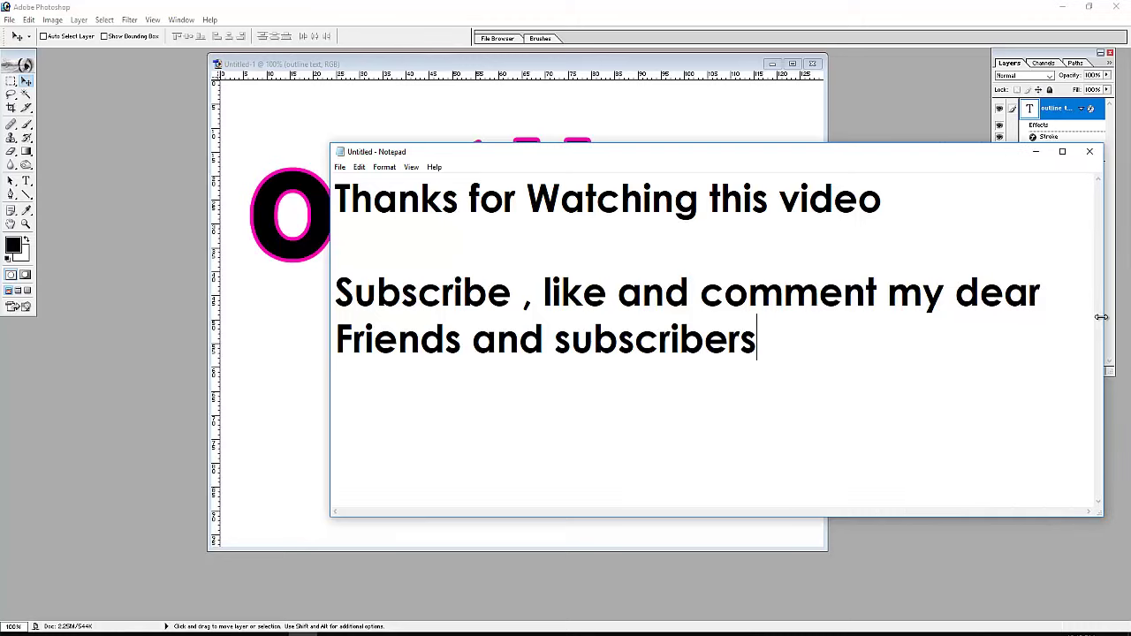